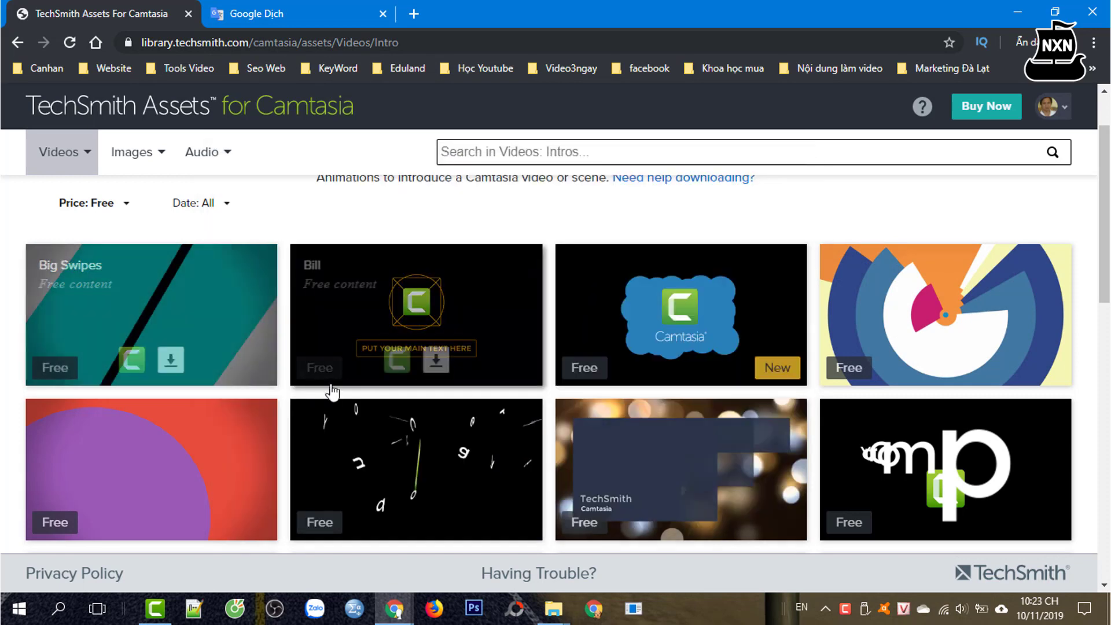
Preview the Big Swipes intro and look through the free intro templates
mouse_move(179, 326)
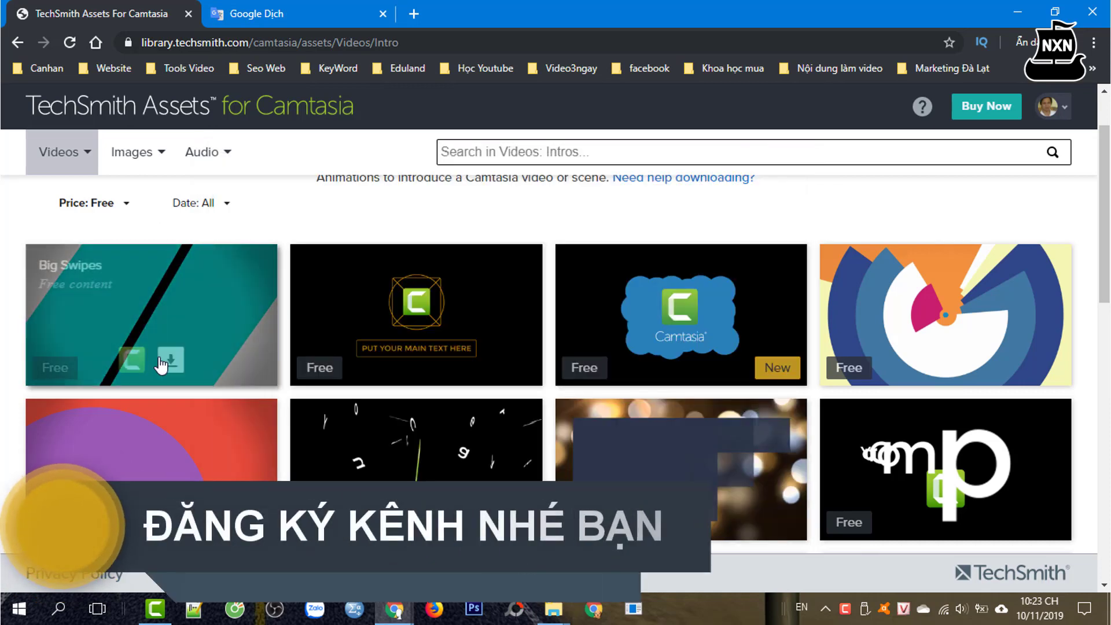
mouse_move(168, 364)
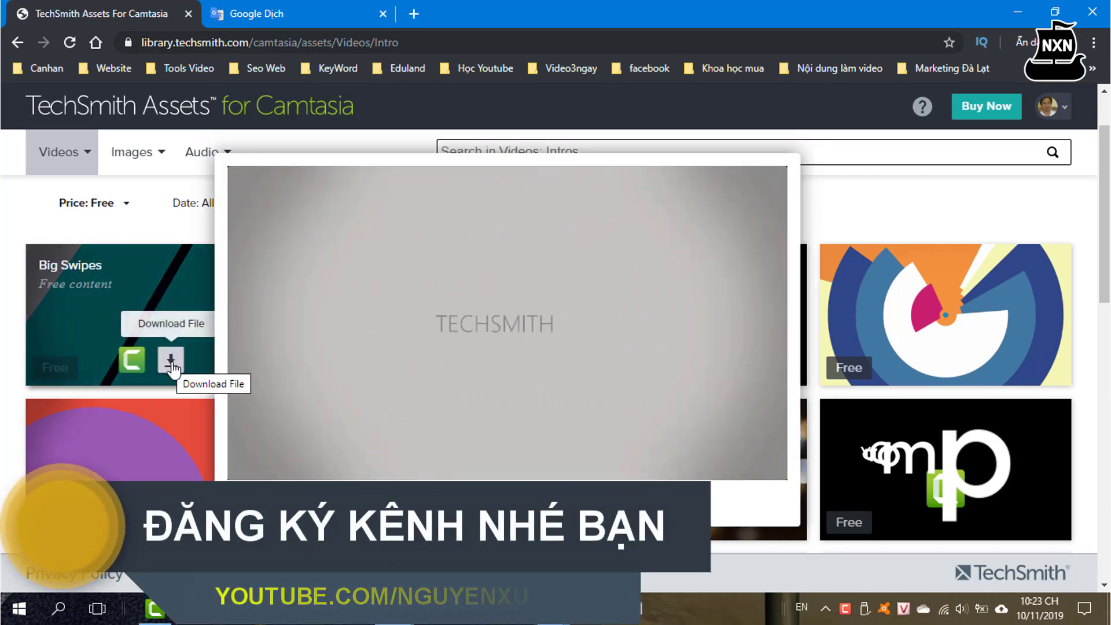
scroll(1089, 290, down, 8)
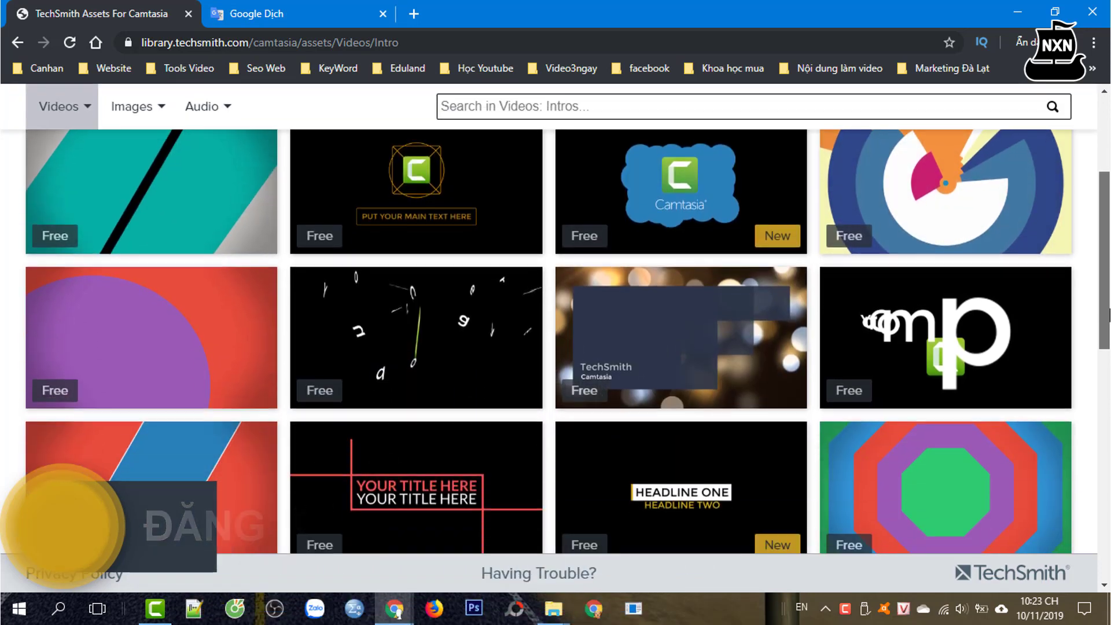
scroll(1107, 541, down, 5)
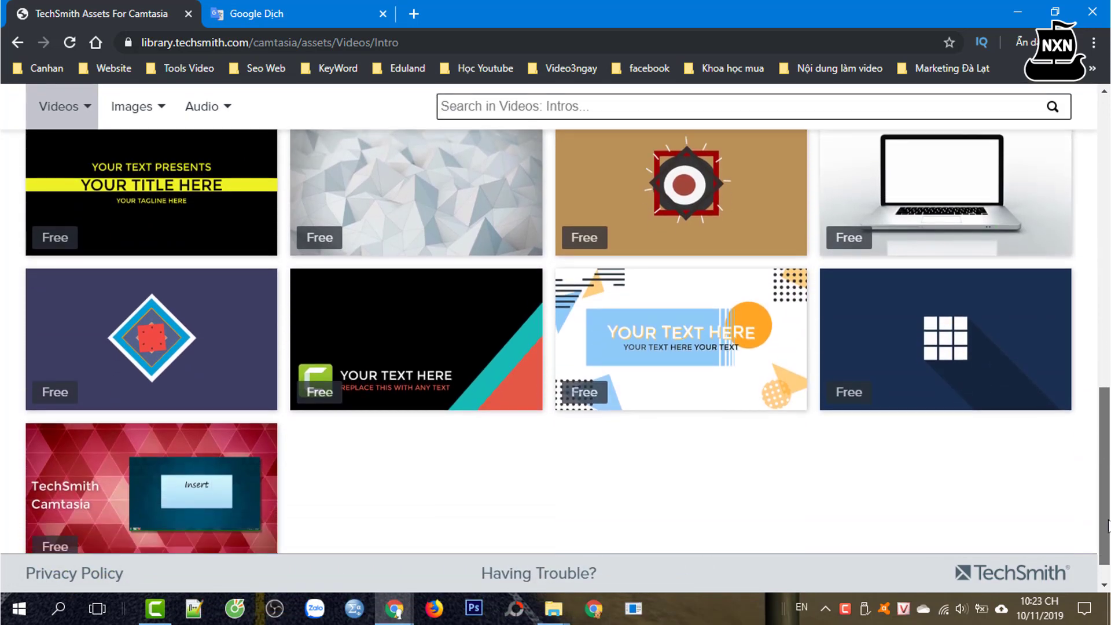
scroll(1107, 541, up, 15)
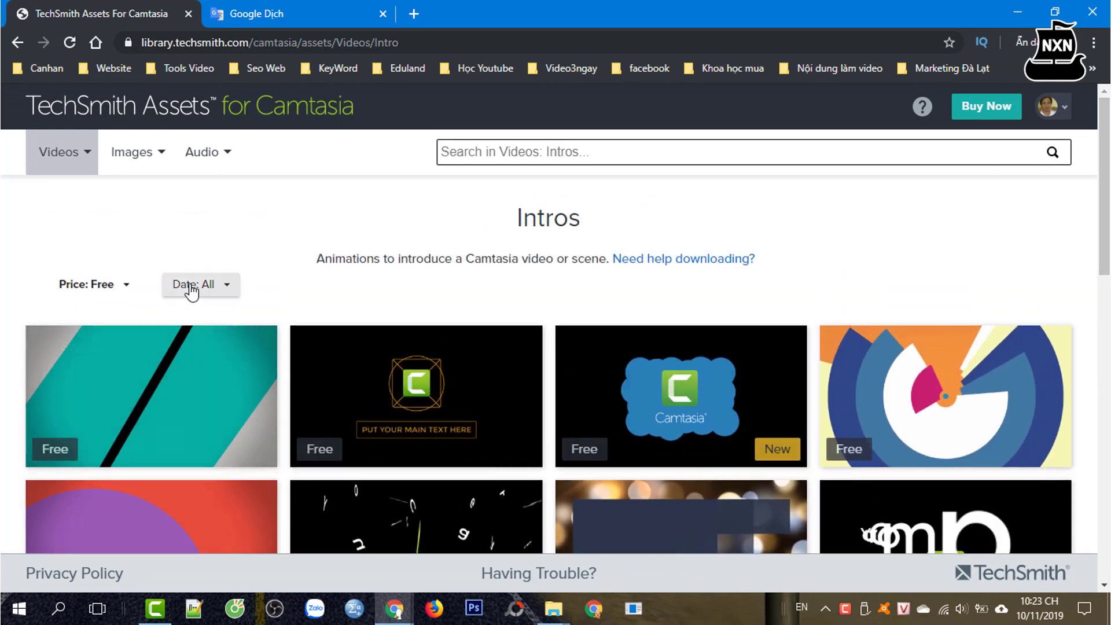
Open the Lower Thirds video category and preview the Apple and Assist templates
click(37, 159)
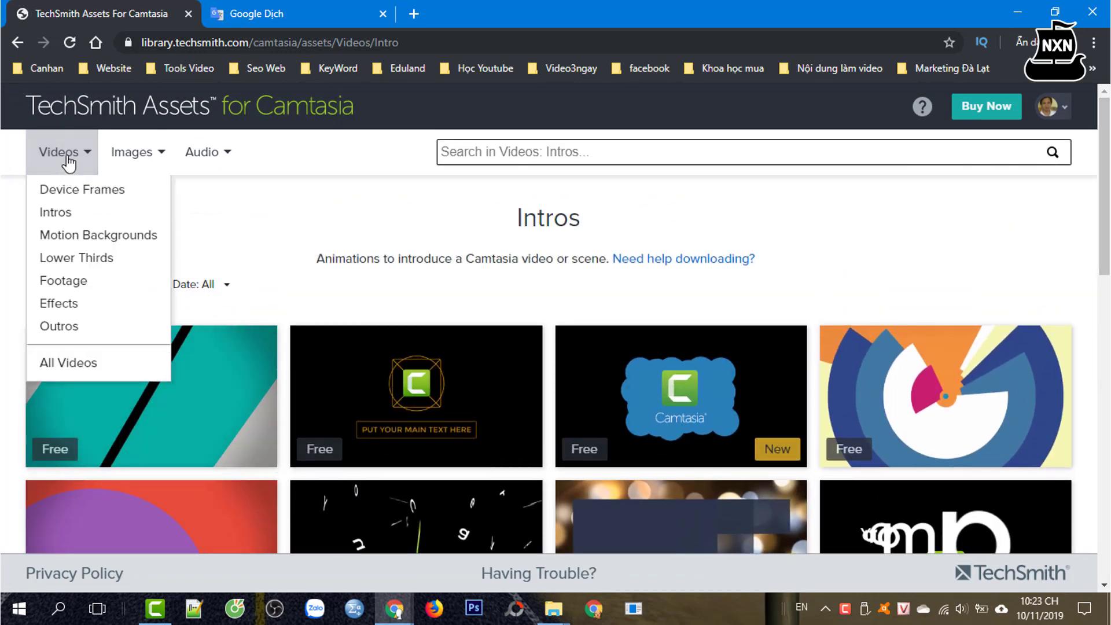
click(64, 261)
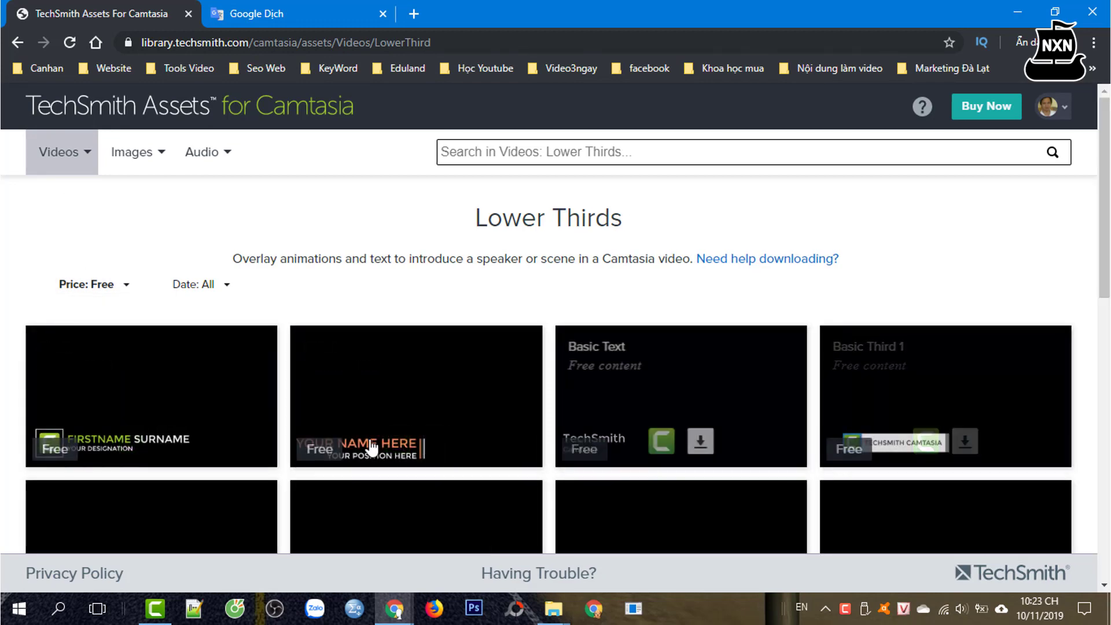
mouse_move(211, 426)
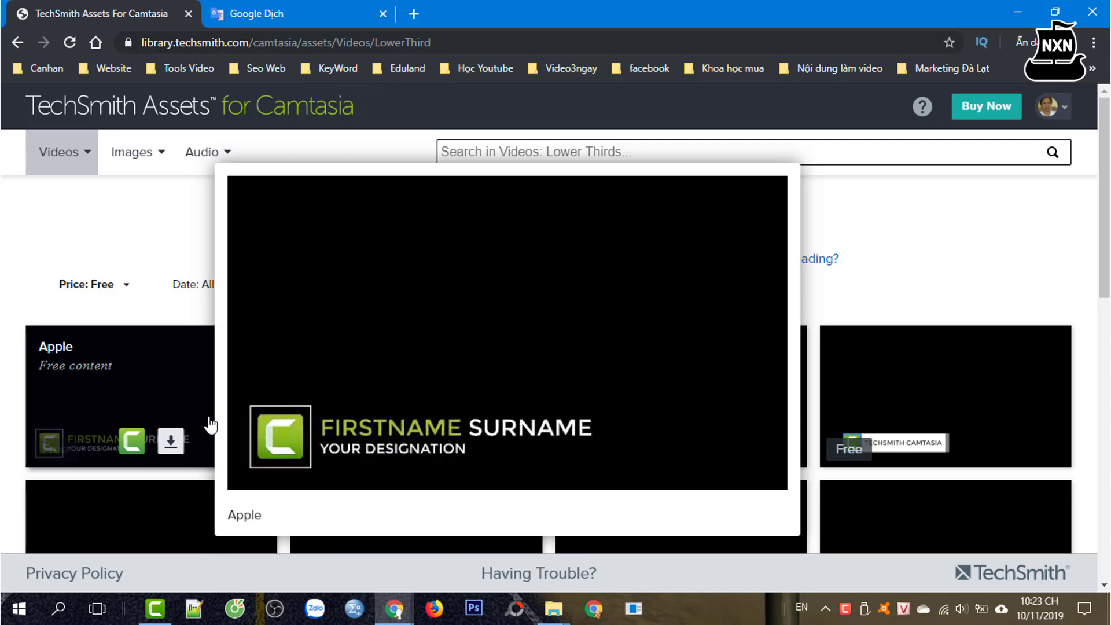
mouse_move(386, 434)
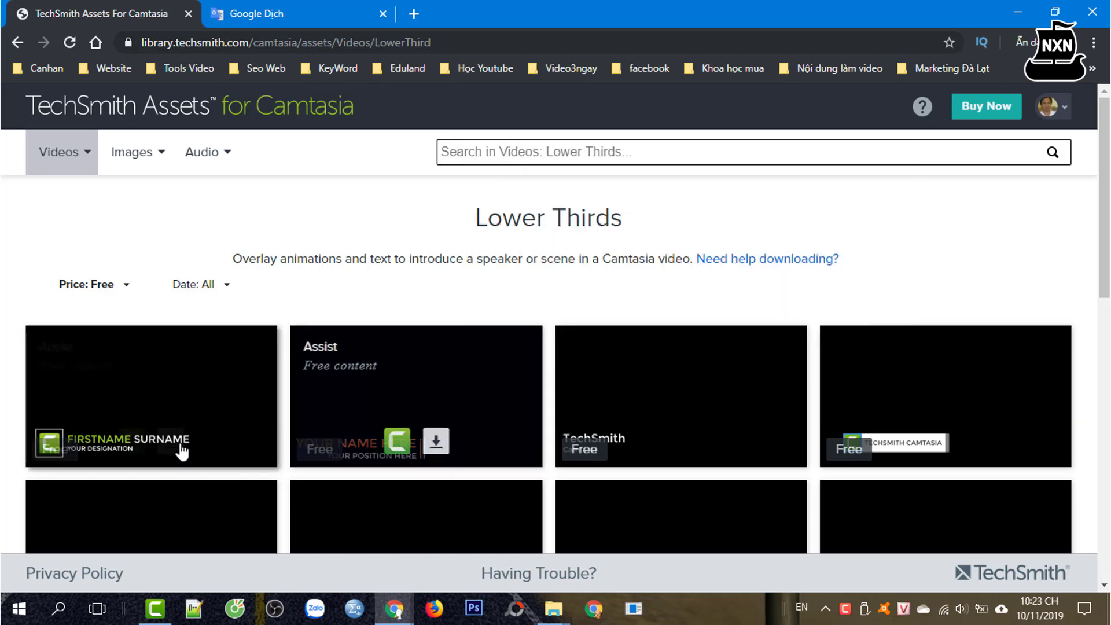
mouse_move(166, 449)
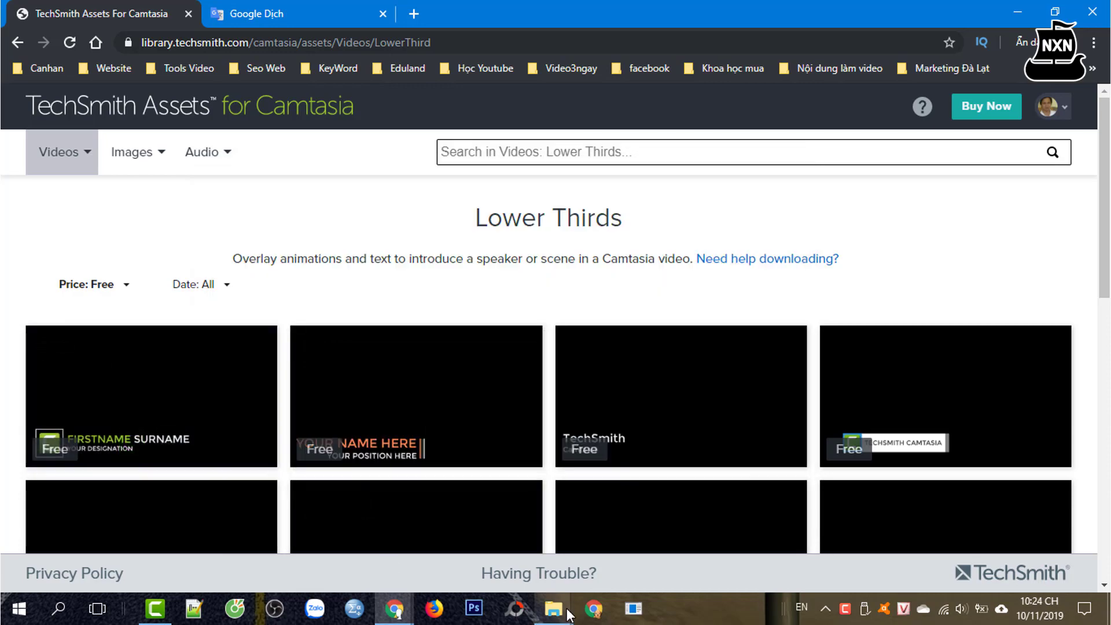
Switch to File Explorer and look through the downloaded Camtasia .libzip files in the Downloads folder
click(562, 611)
click(632, 552)
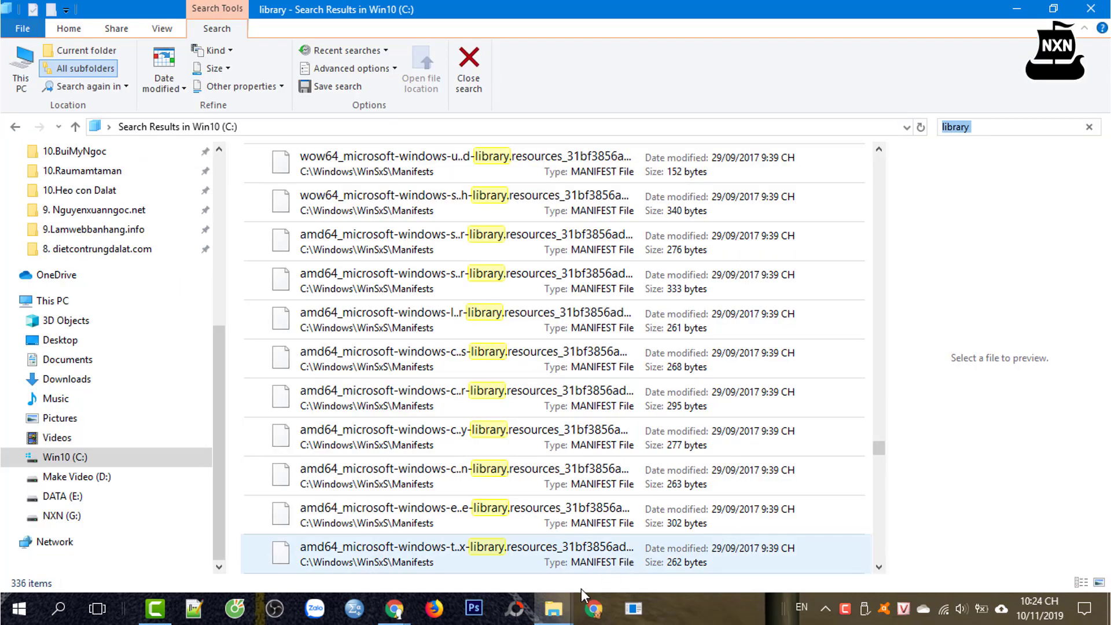
click(559, 611)
scroll(284, 347, up, 7)
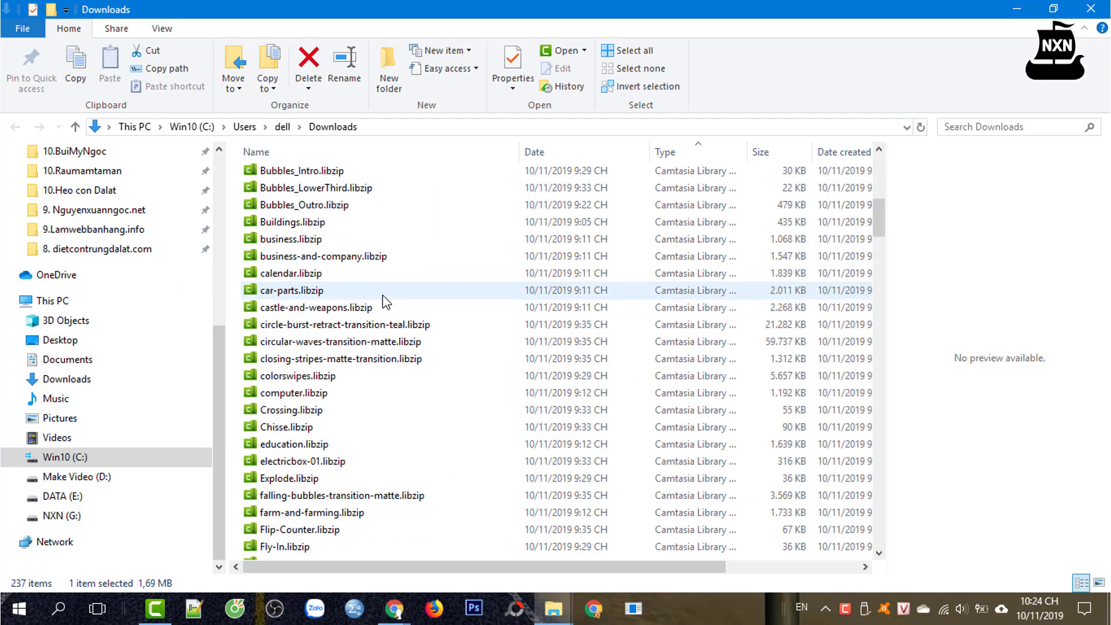
scroll(273, 257, up, 3)
click(360, 343)
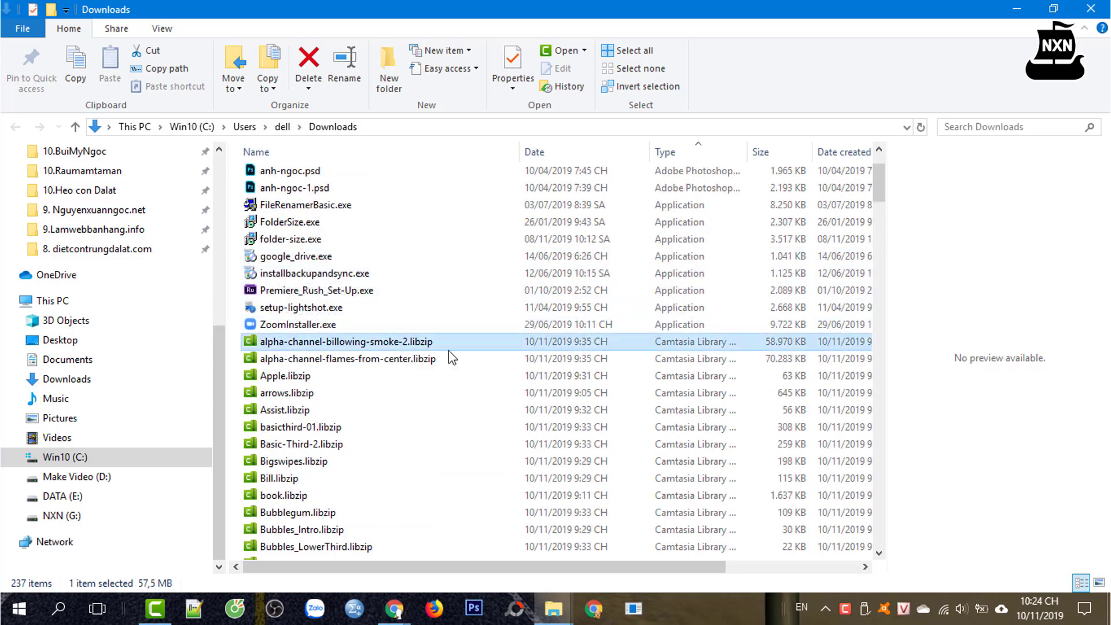
drag(878, 206, 902, 373)
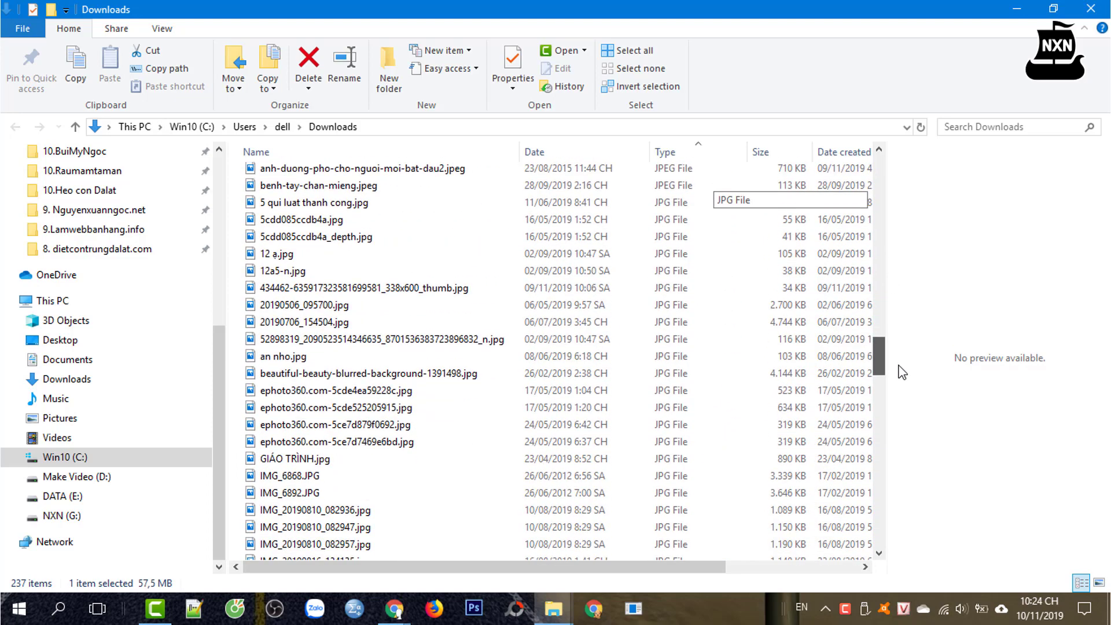
Switch to Camtasia, show the Library and look through its folders and assets to the end of the list
click(155, 608)
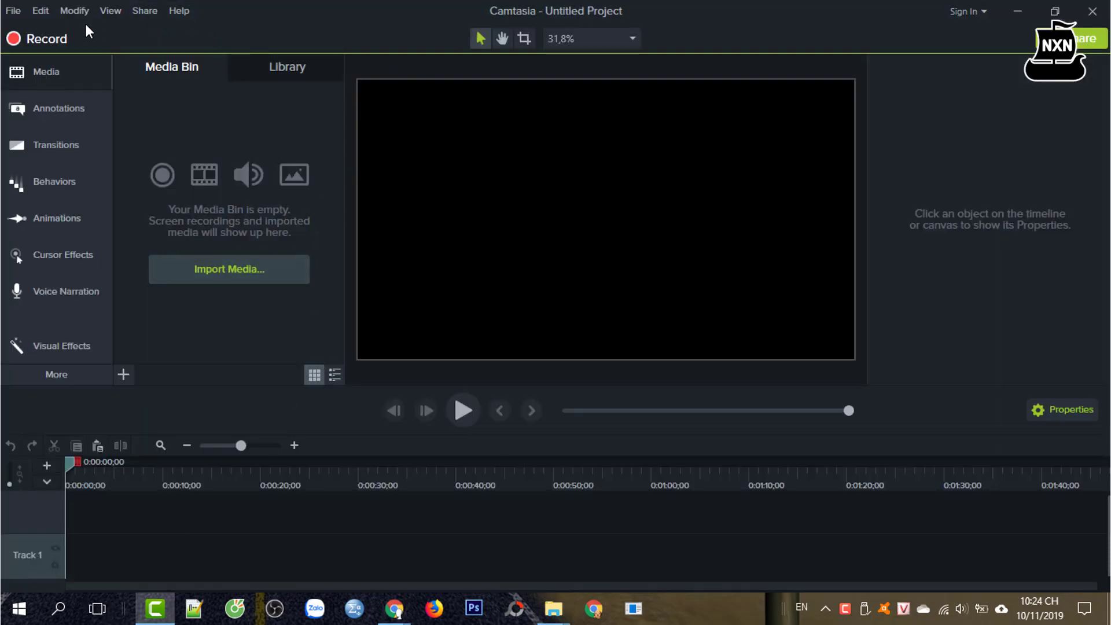
click(295, 68)
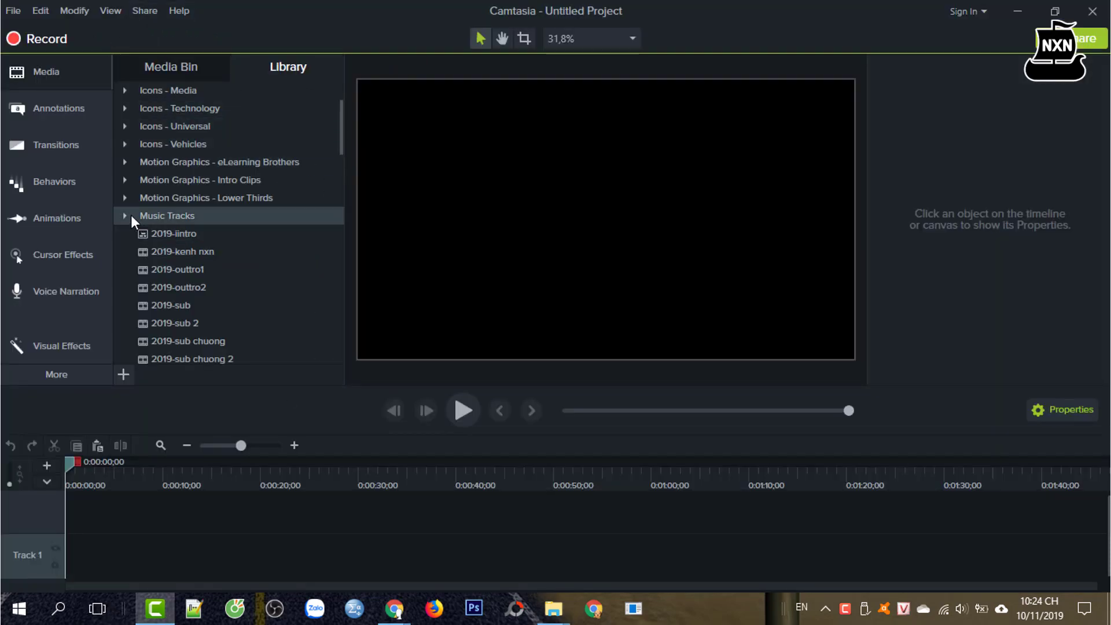
scroll(190, 135, up, 3)
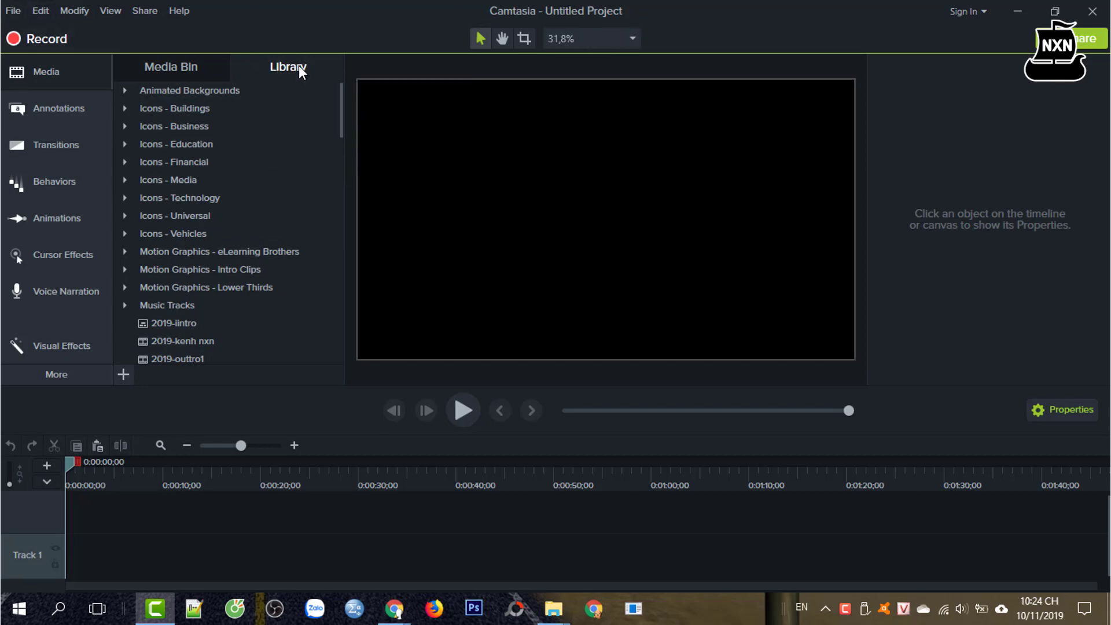
scroll(269, 261, down, 10)
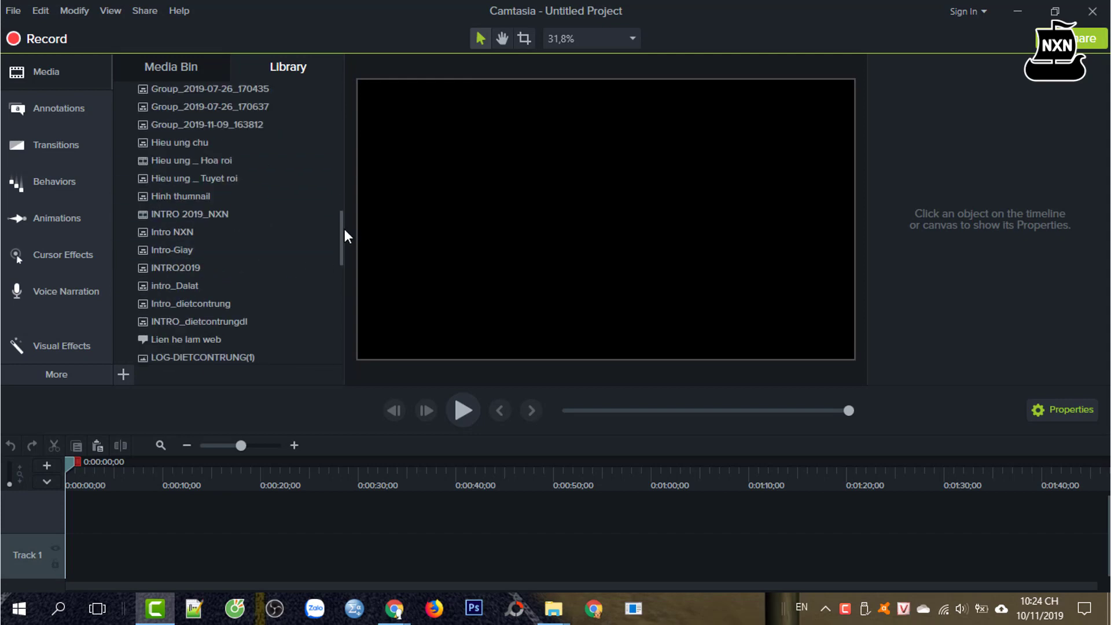
drag(340, 228, 327, 331)
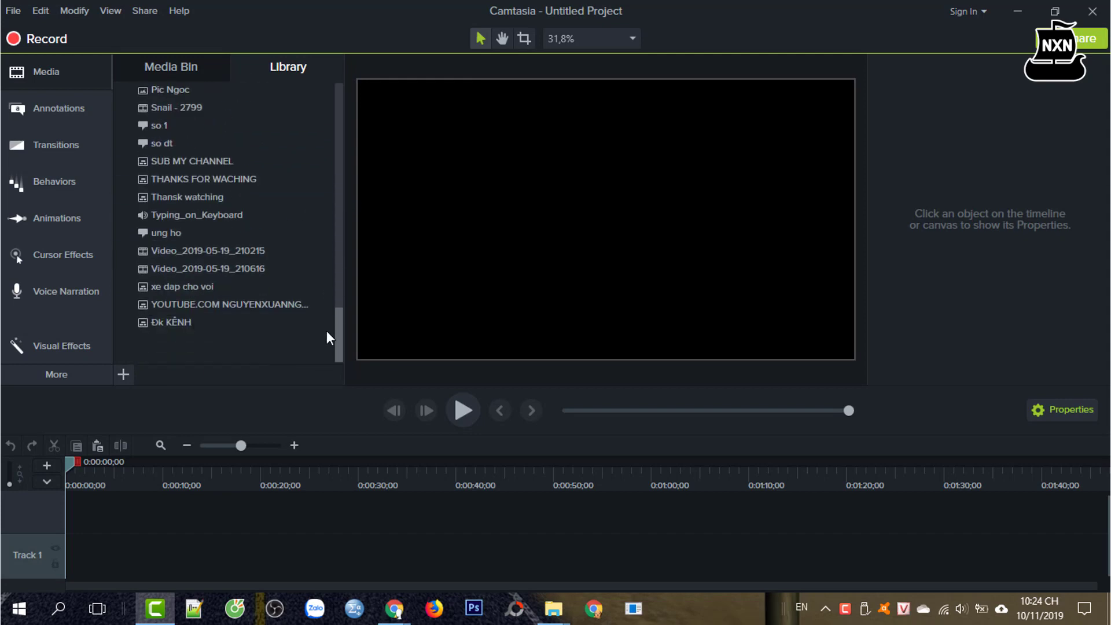
Start importing a zipped library and browse to the Downloads folder for the file
right_click(207, 351)
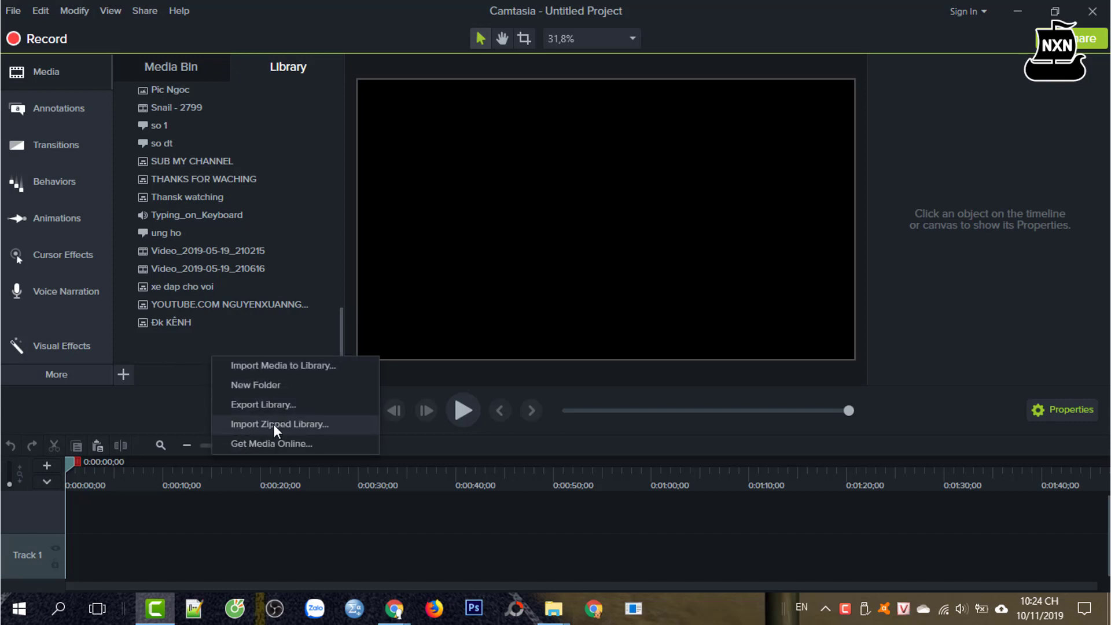
click(311, 424)
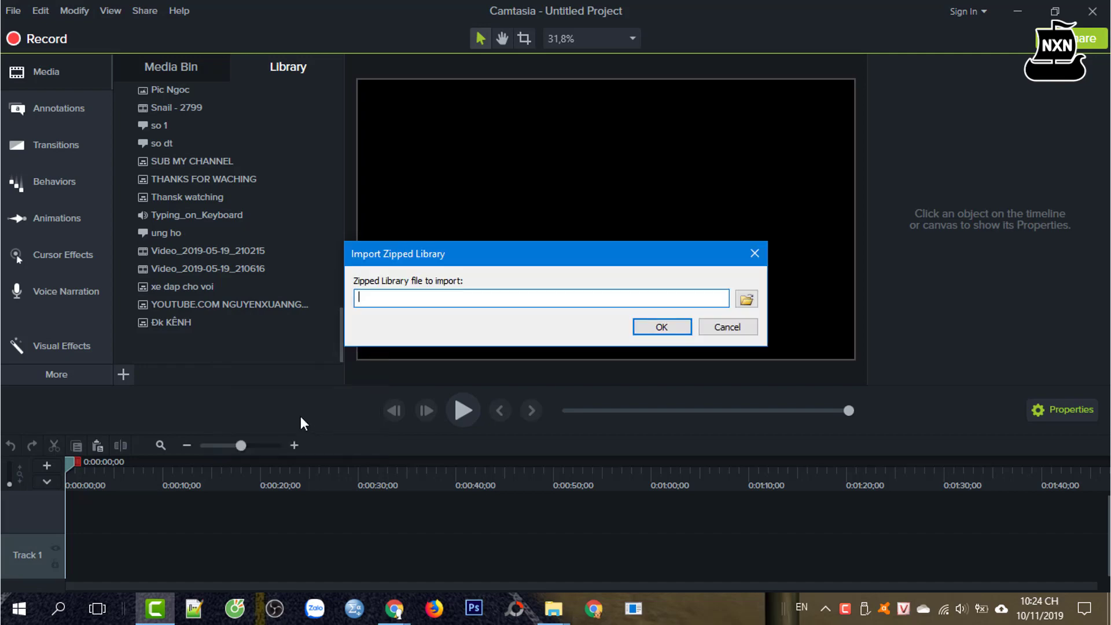
click(747, 299)
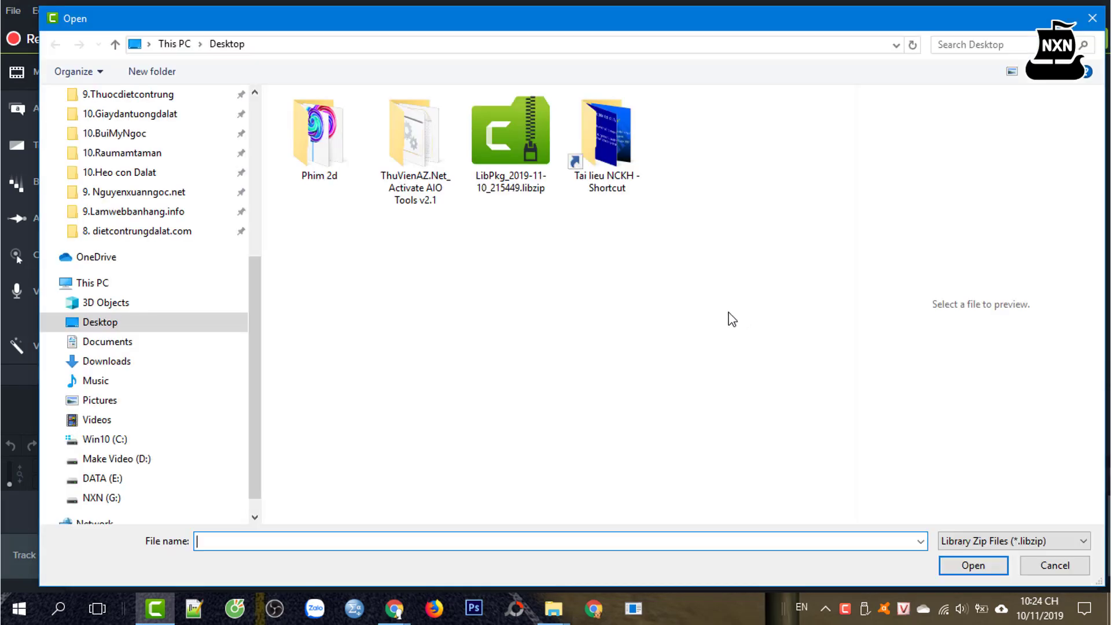
drag(258, 410, 263, 216)
click(110, 148)
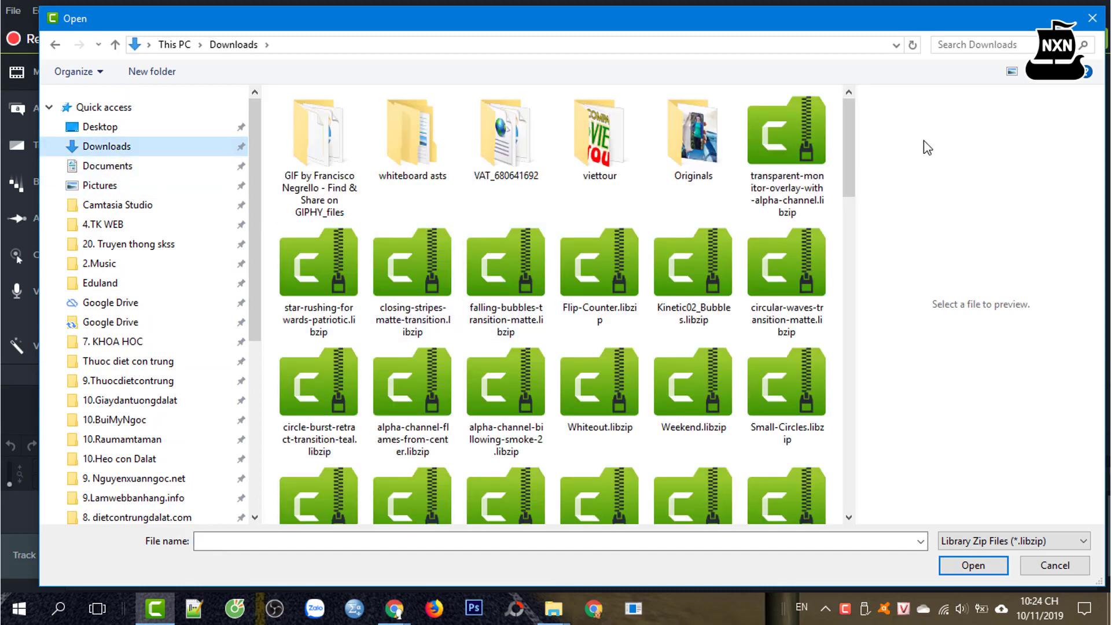
Examine the .libzip files available for import in the Downloads folder, from the transitions to the icon packs
click(817, 170)
drag(851, 180, 867, 497)
click(712, 489)
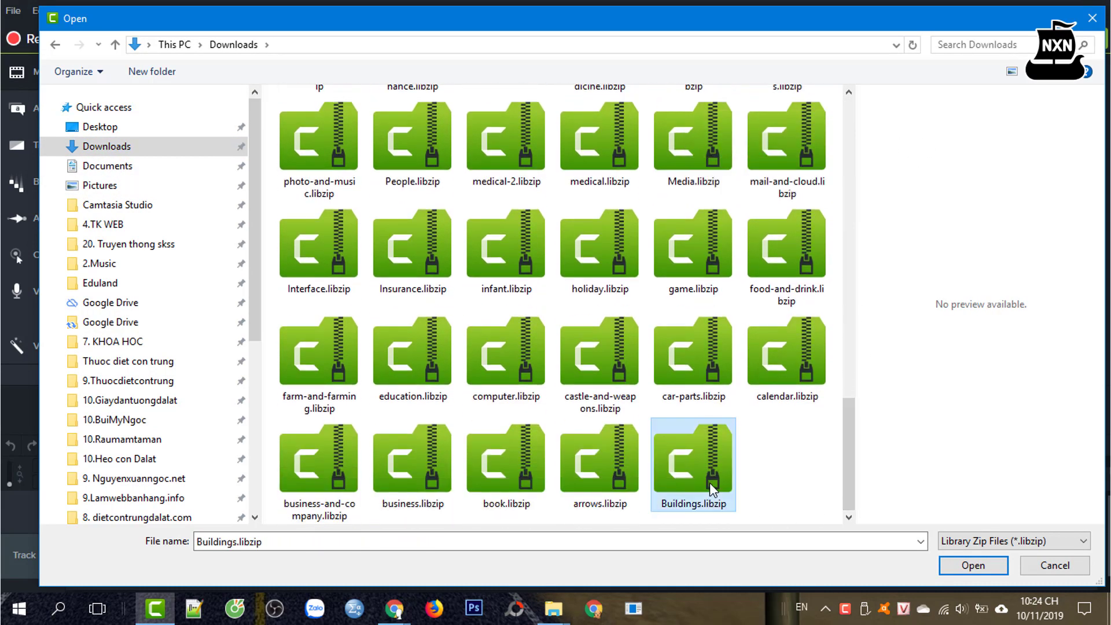
drag(846, 449, 584, 512)
click(318, 475)
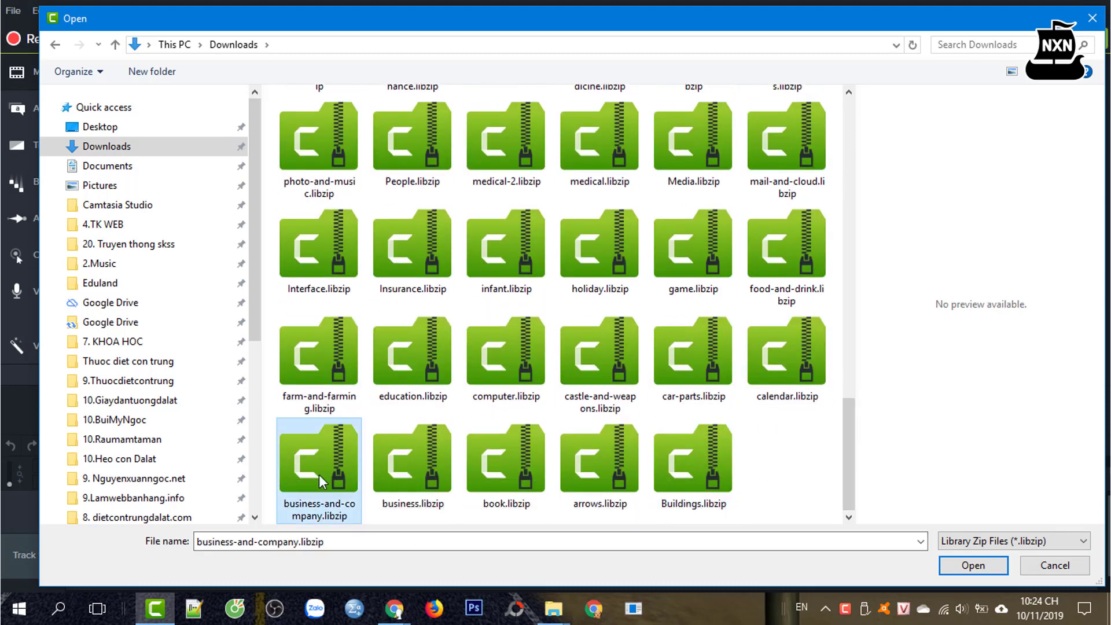
click(415, 469)
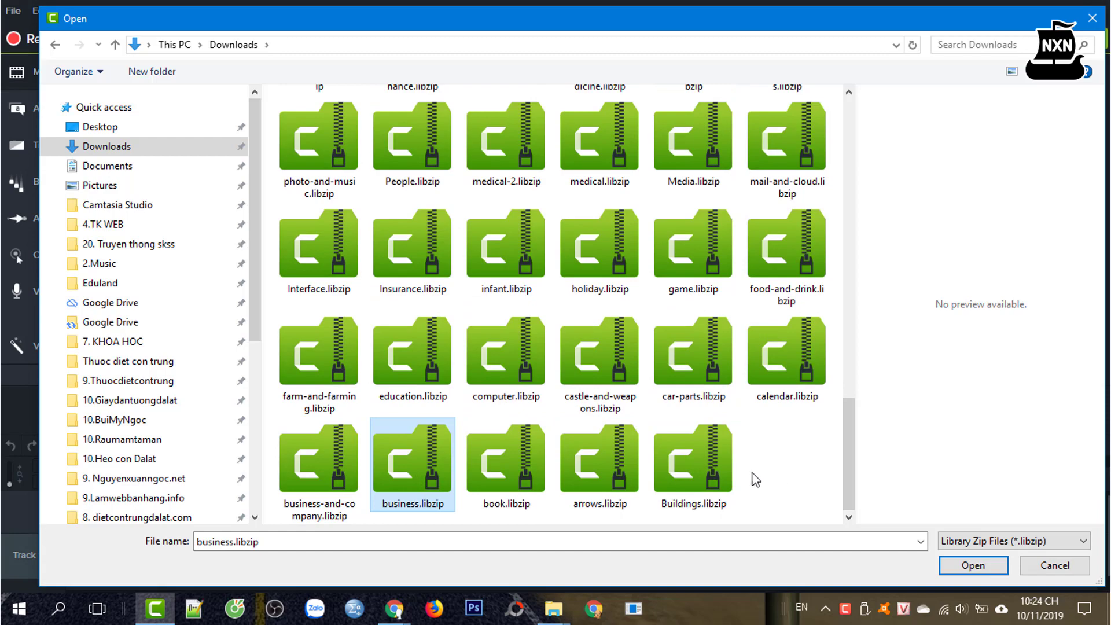
click(707, 462)
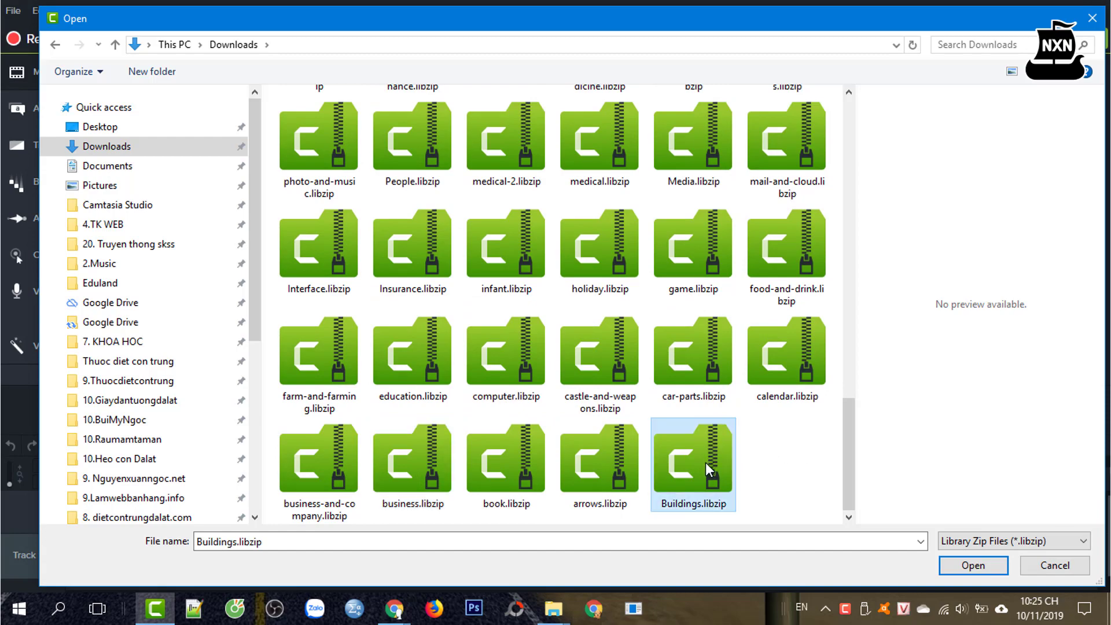
drag(849, 481, 839, 116)
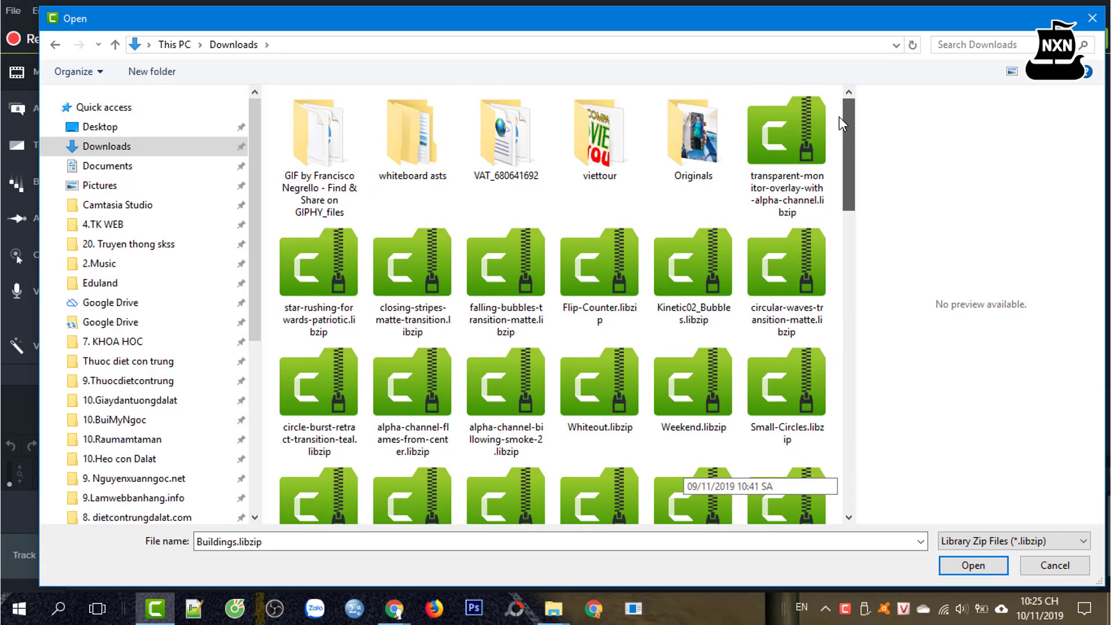
click(798, 173)
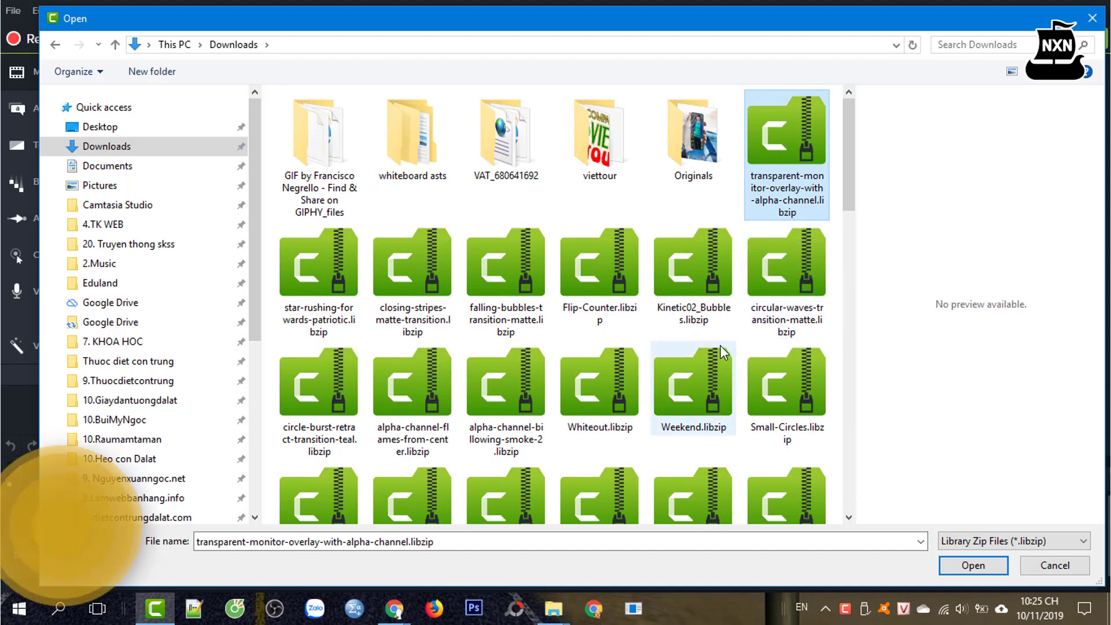
click(297, 276)
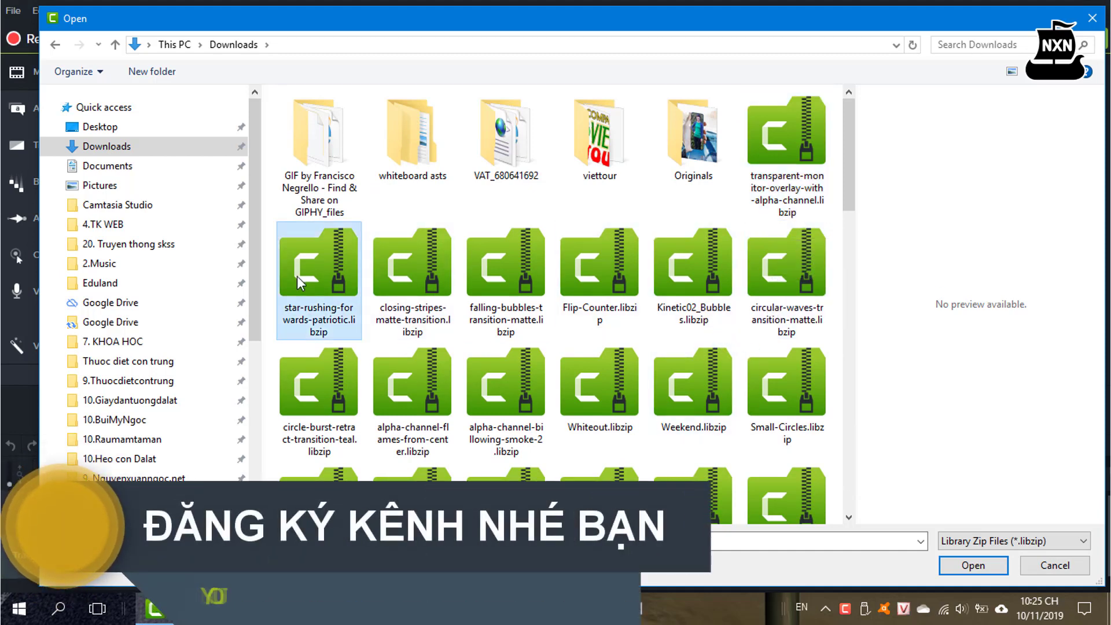
click(425, 286)
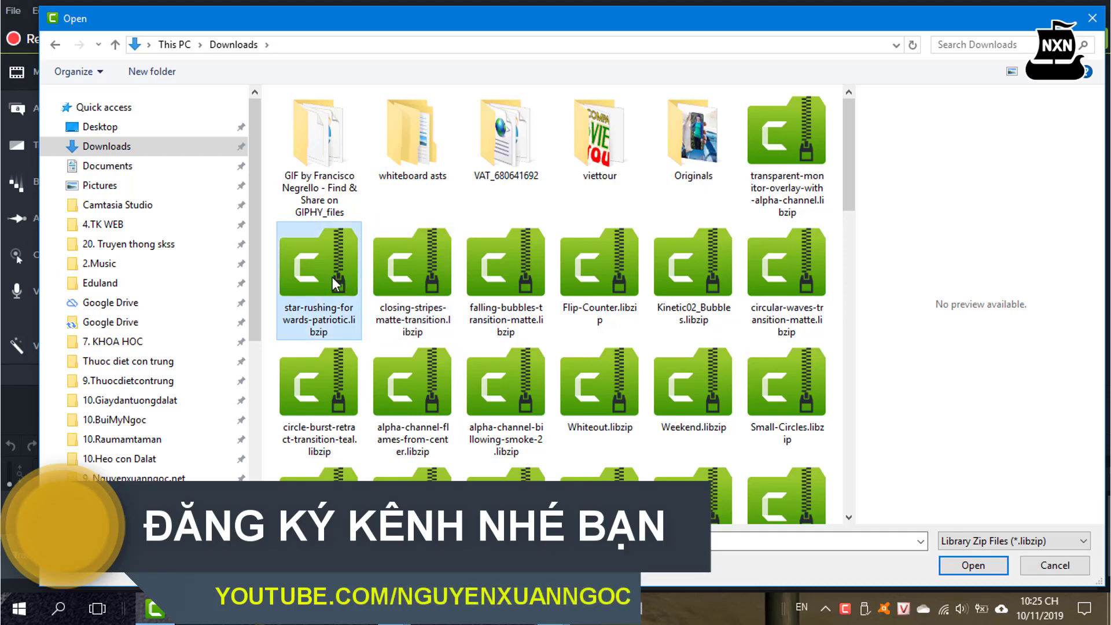
click(631, 266)
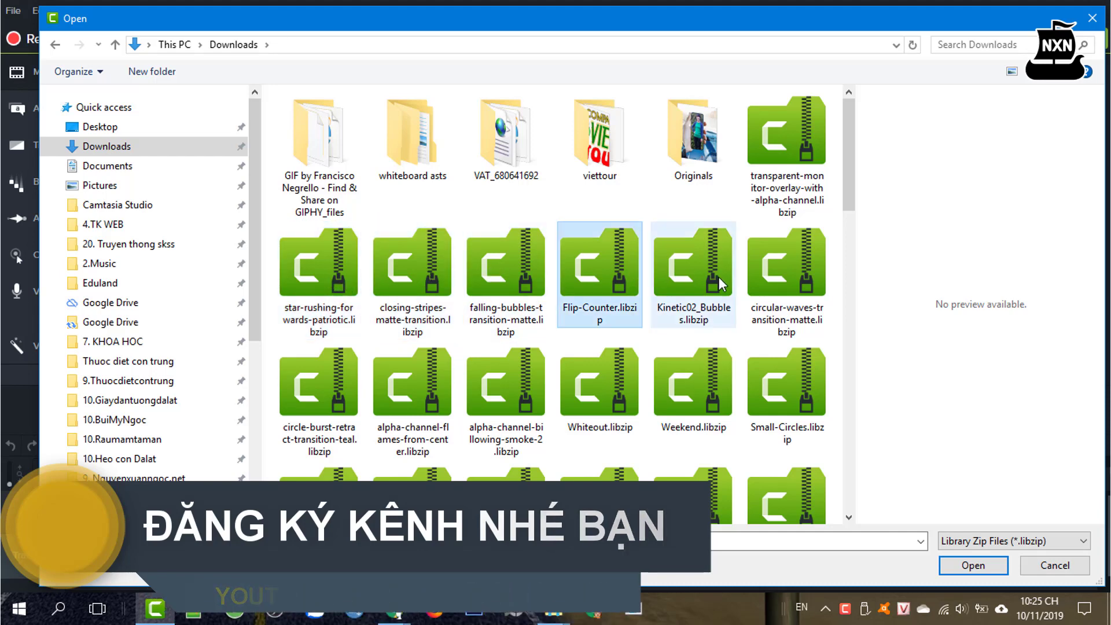
Import transparent-monitor-overlay-with-alpha-channel.libzip from the Downloads folder into the library
click(794, 170)
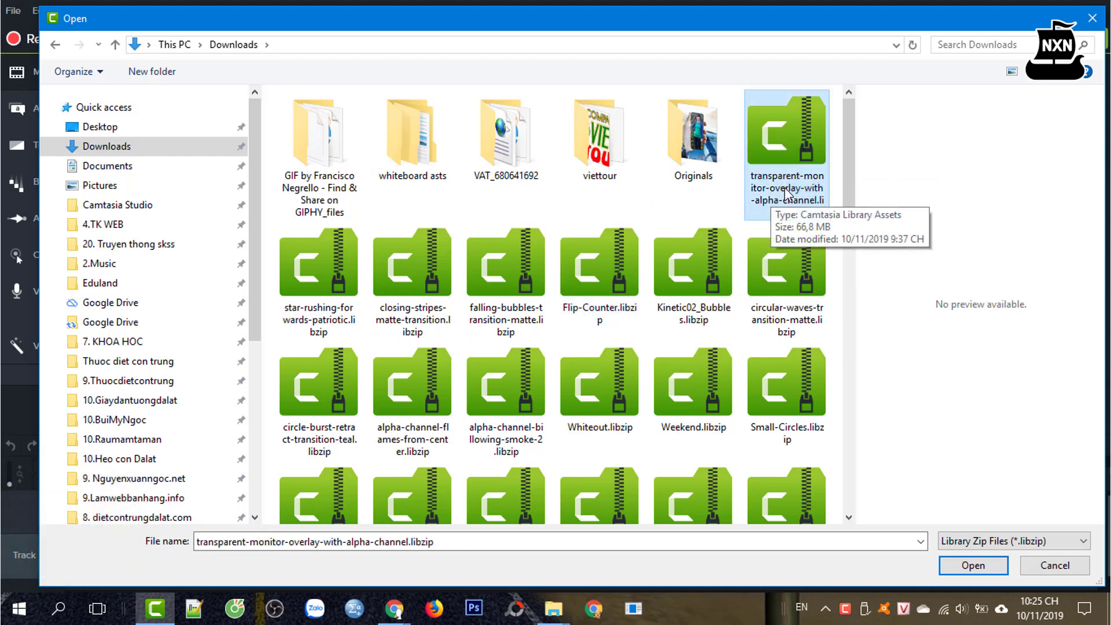
click(985, 567)
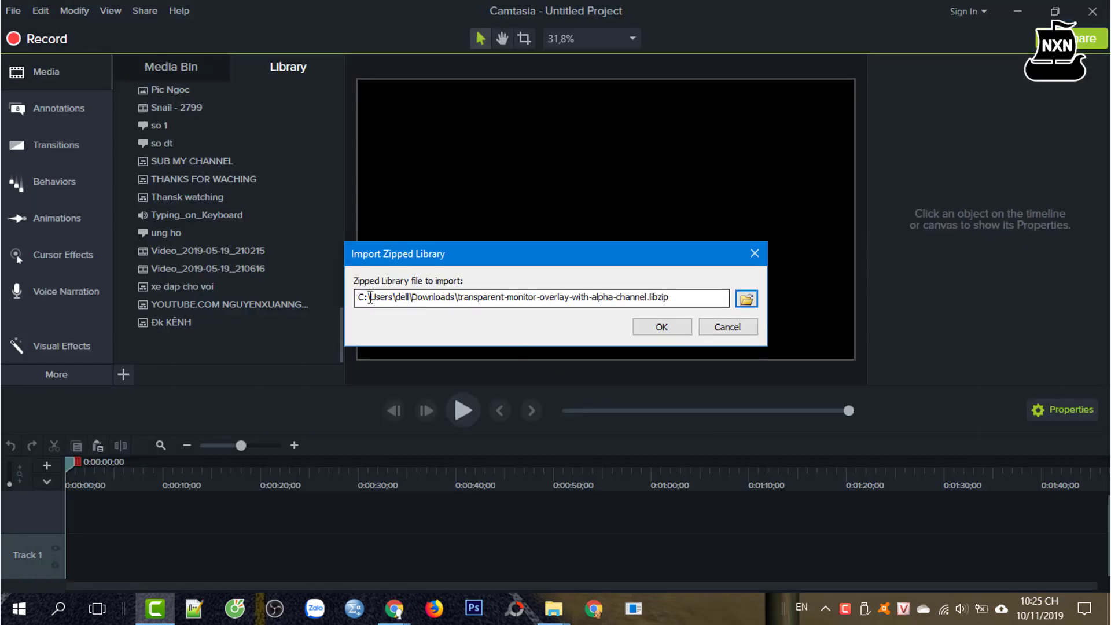
click(664, 326)
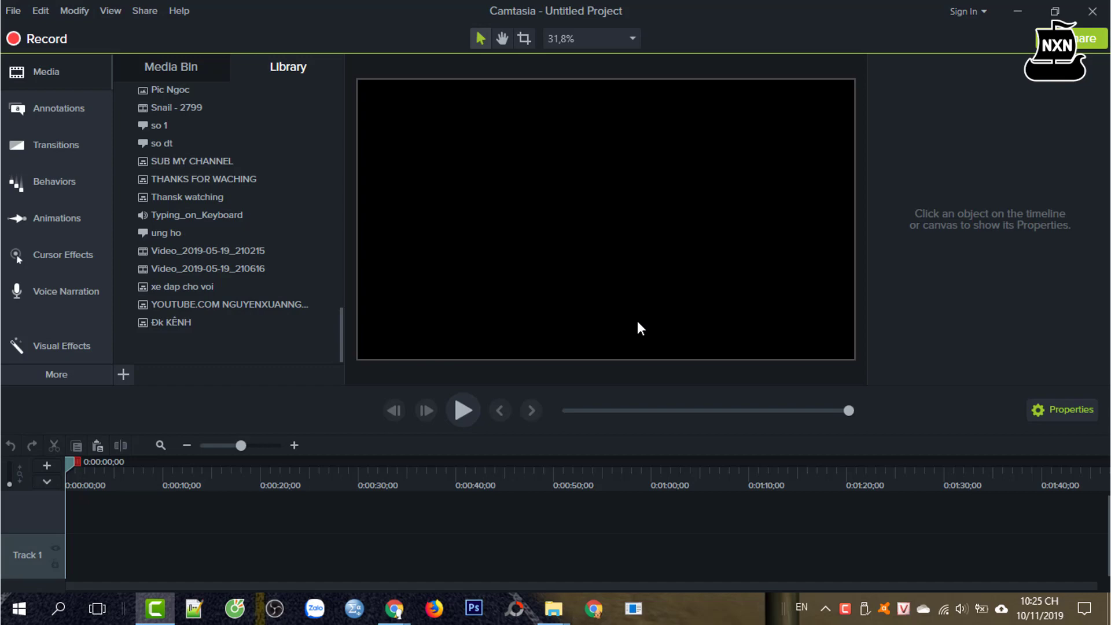
Import closing-stripes-matte-transition.libzip from the Downloads folder into the library as a zipped library
right_click(275, 338)
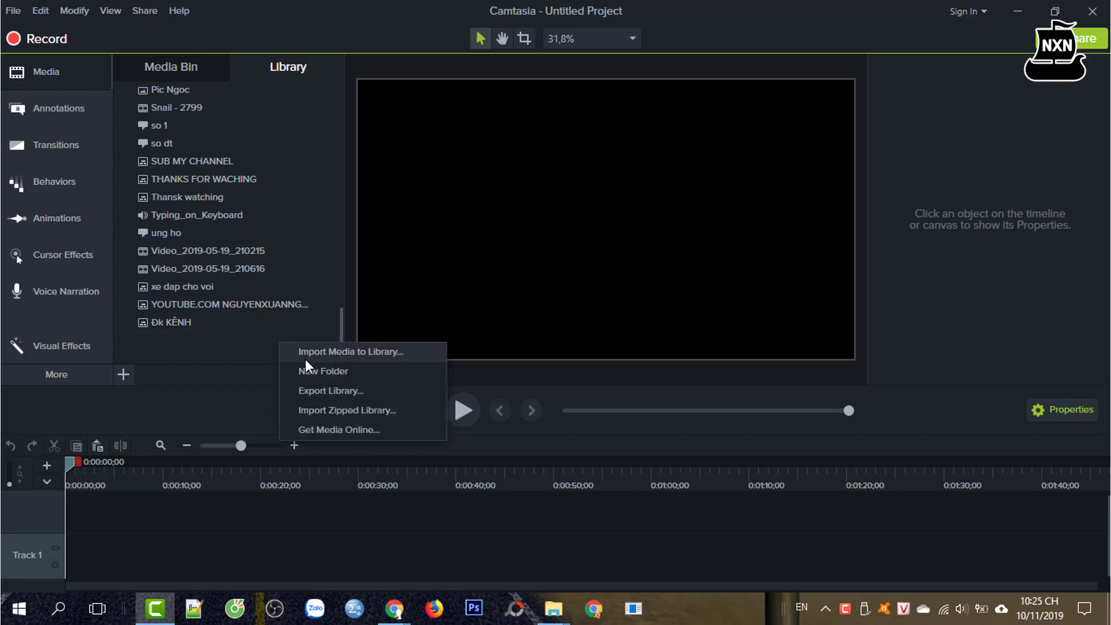
click(325, 411)
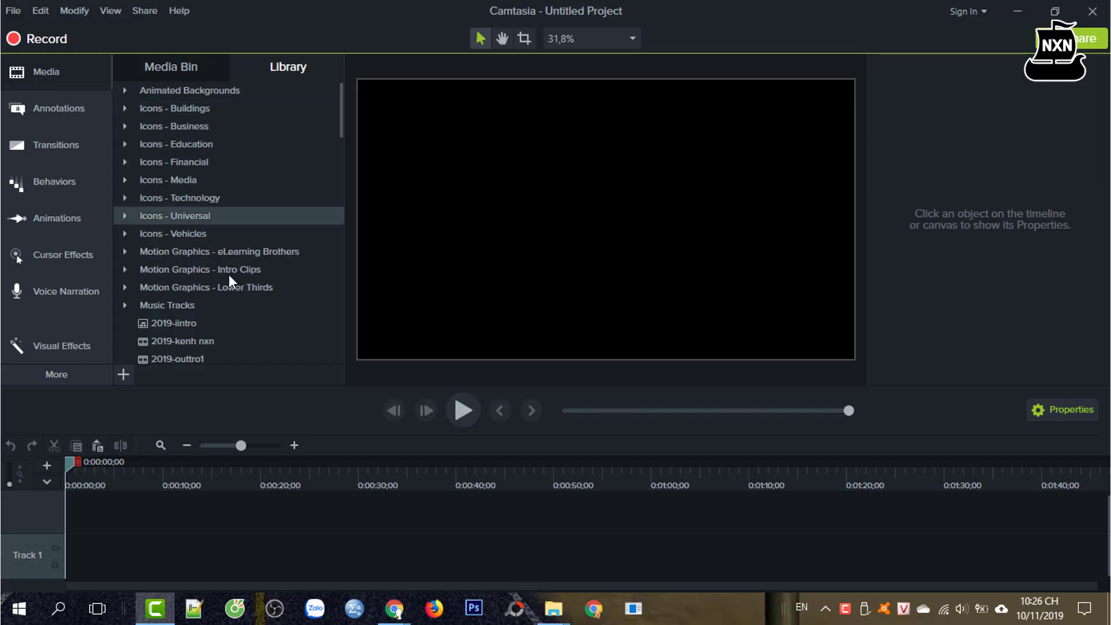
scroll(255, 314, down, 10)
scroll(257, 327, down, 10)
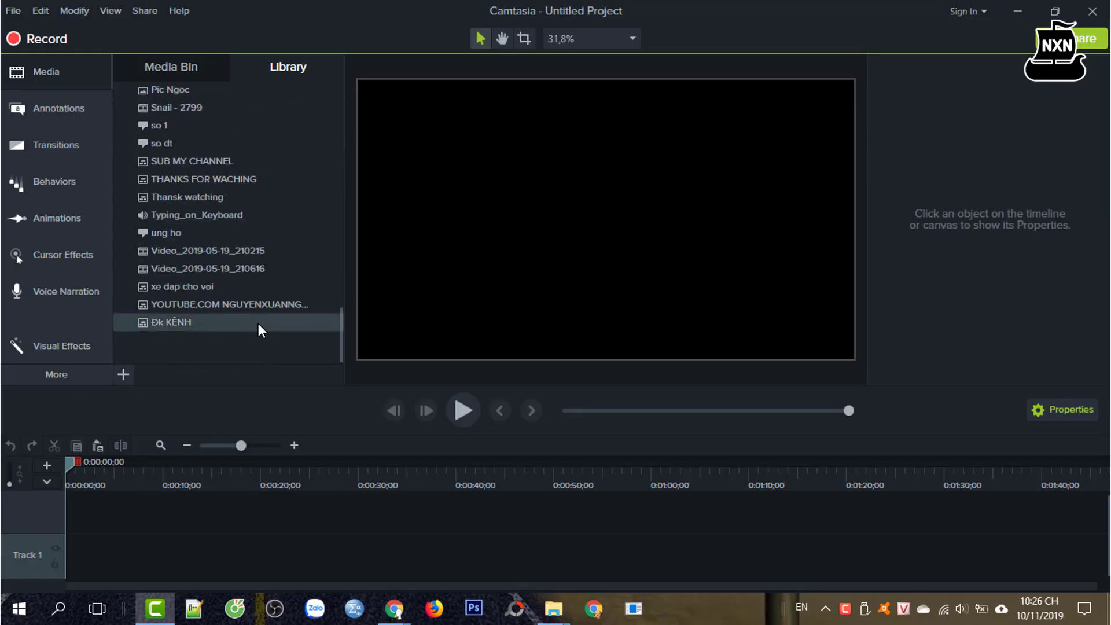
right_click(258, 351)
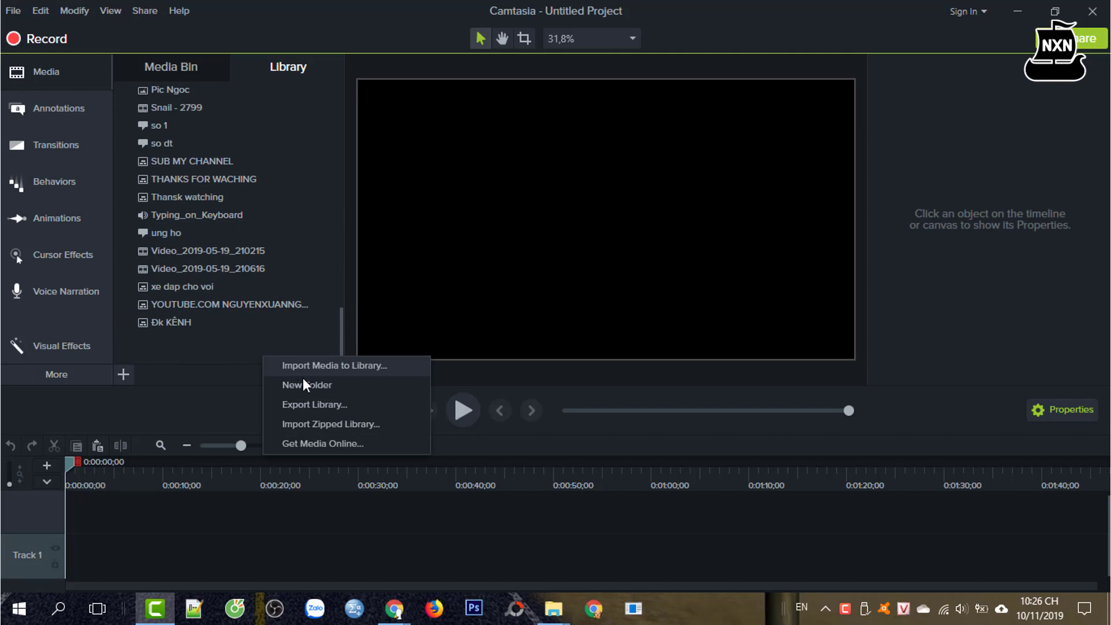
click(320, 425)
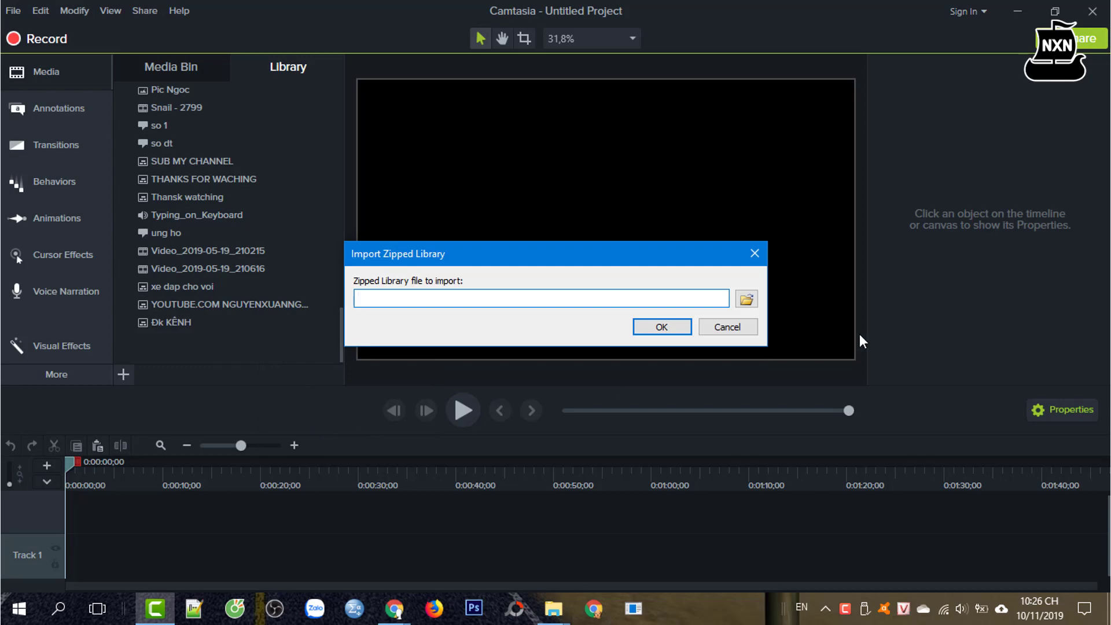
click(747, 298)
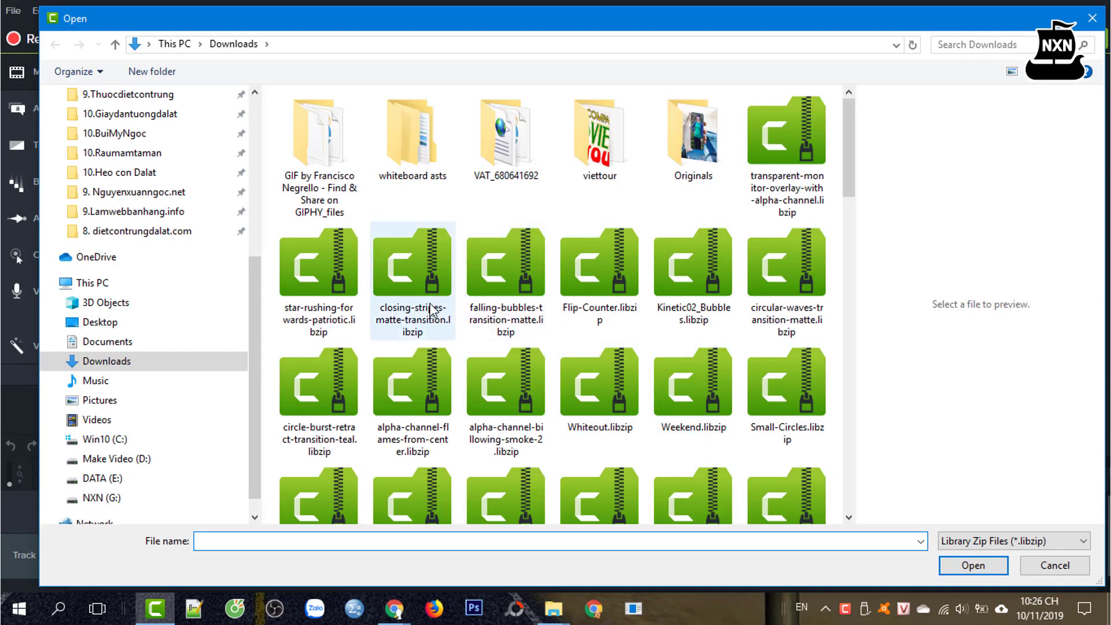
click(422, 294)
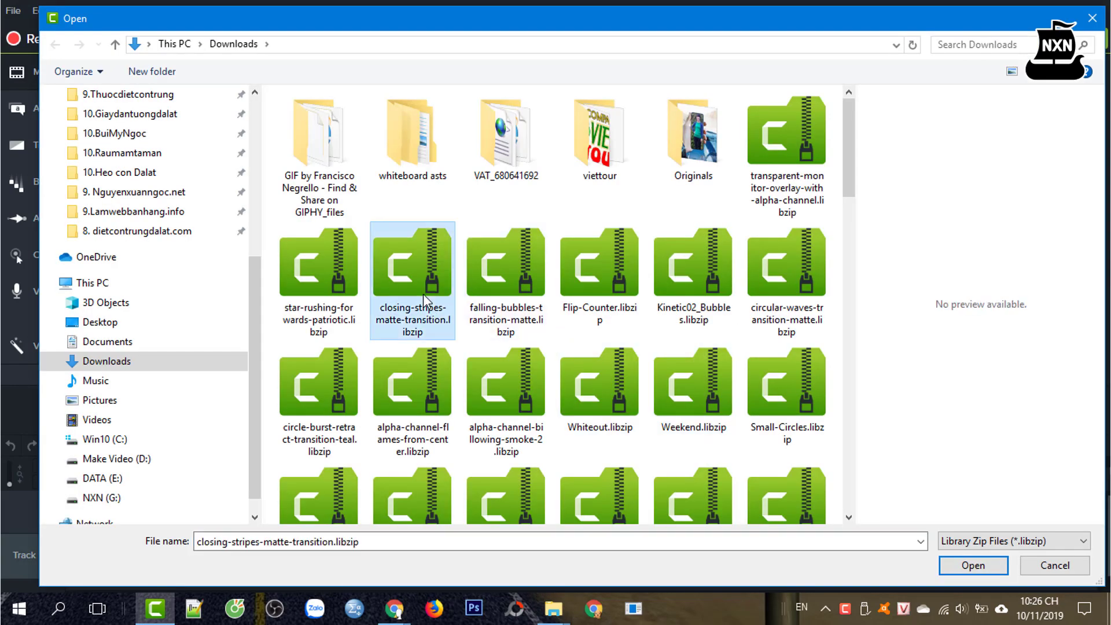
click(973, 572)
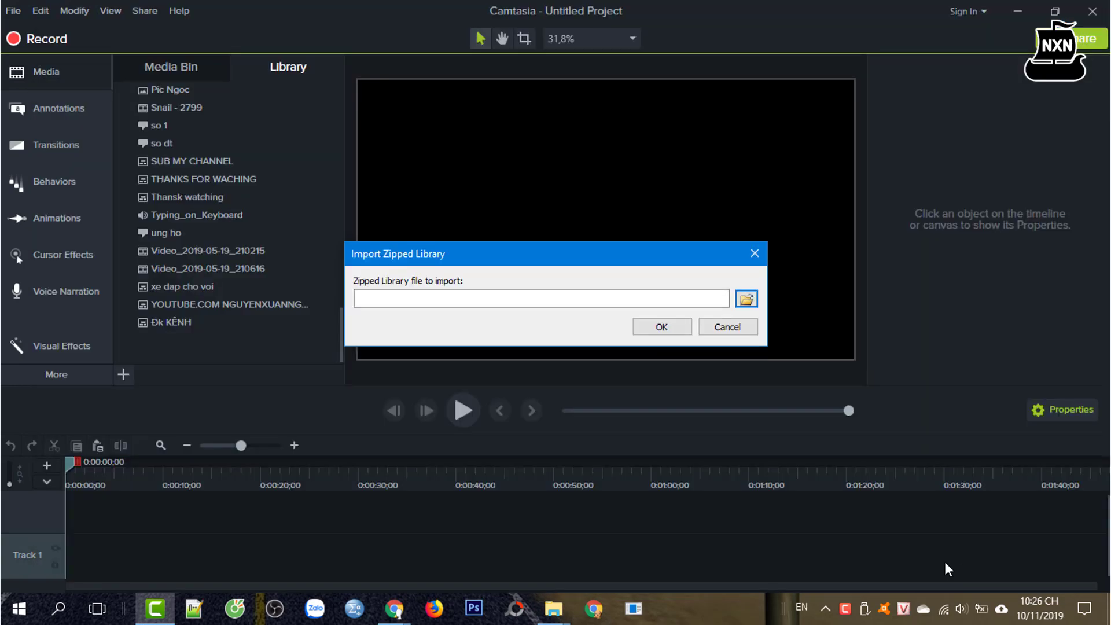
click(661, 332)
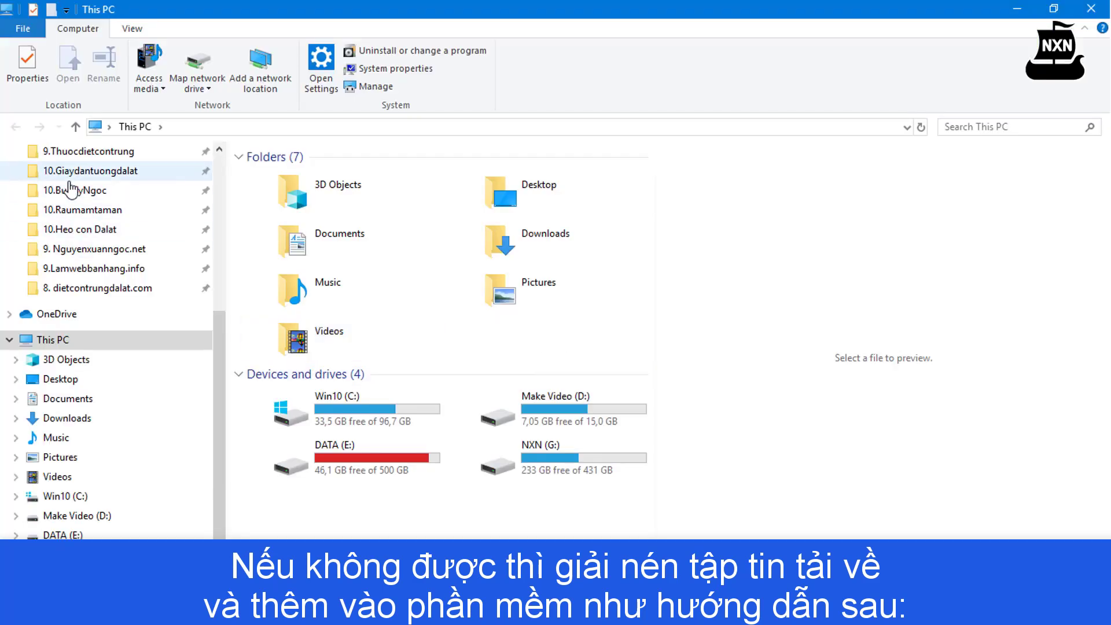
Switch to File Explorer and open the Camtasia library folder inside Downloads
scroll(70, 190, up, 3)
scroll(69, 188, up, 2)
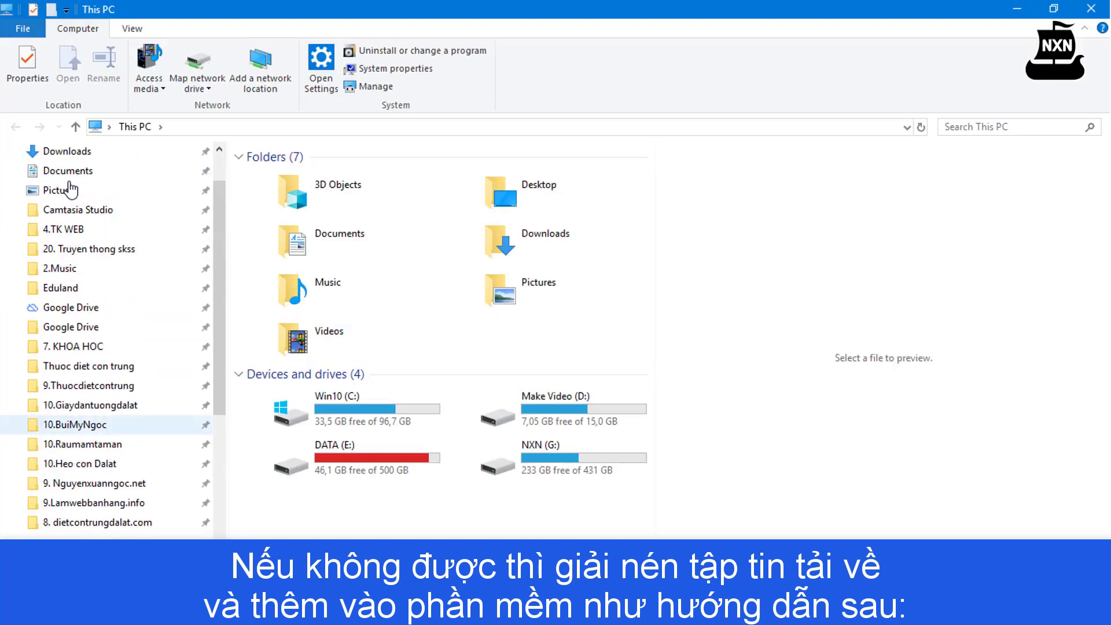
click(68, 152)
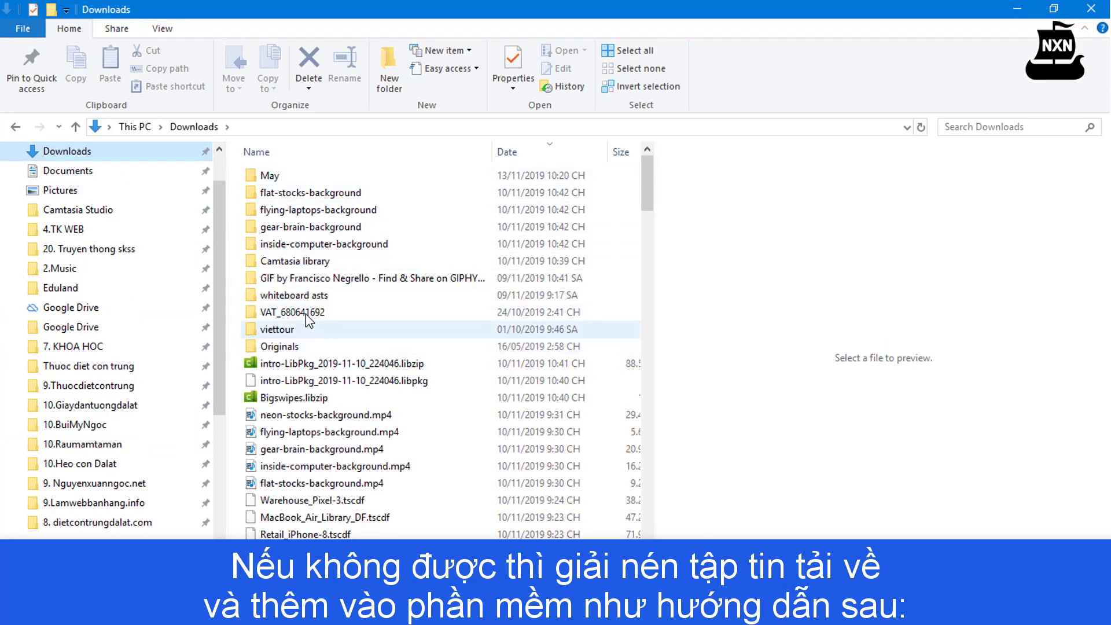
double_click(301, 265)
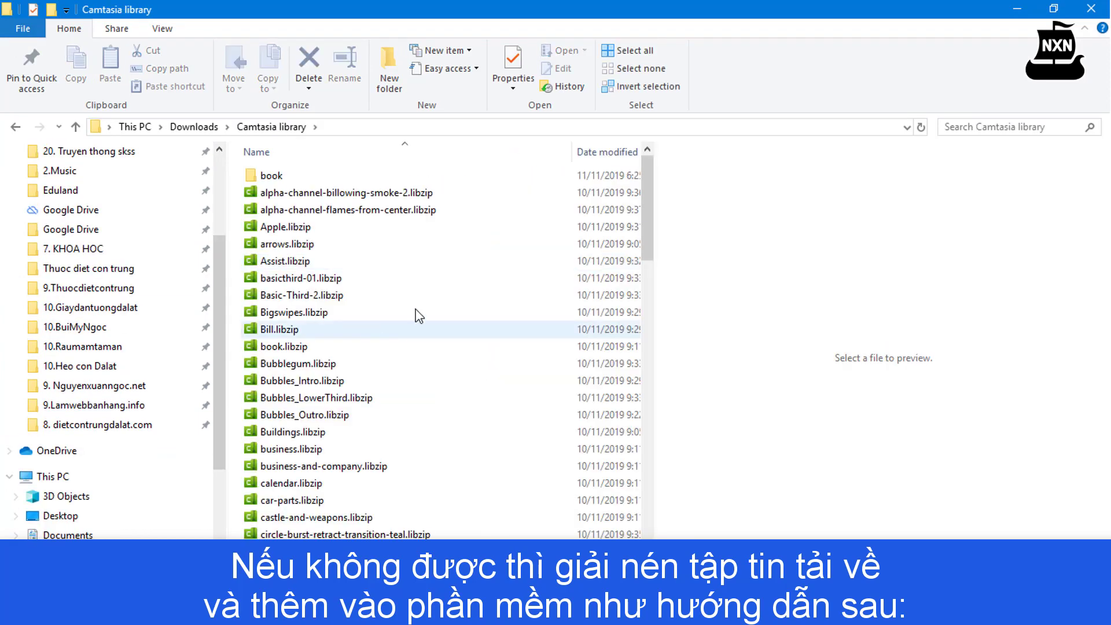
Find Media.libzip in the Camtasia library folder and extract it with 7-Zip into its own Media folder
scroll(652, 236, down, 1)
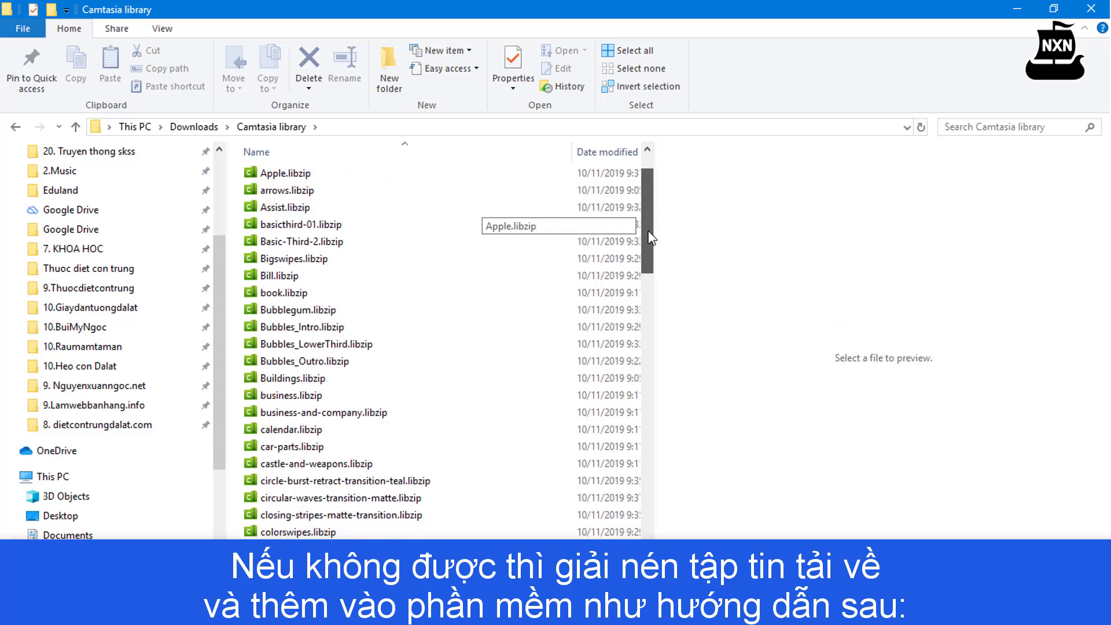
scroll(651, 237, down, 4)
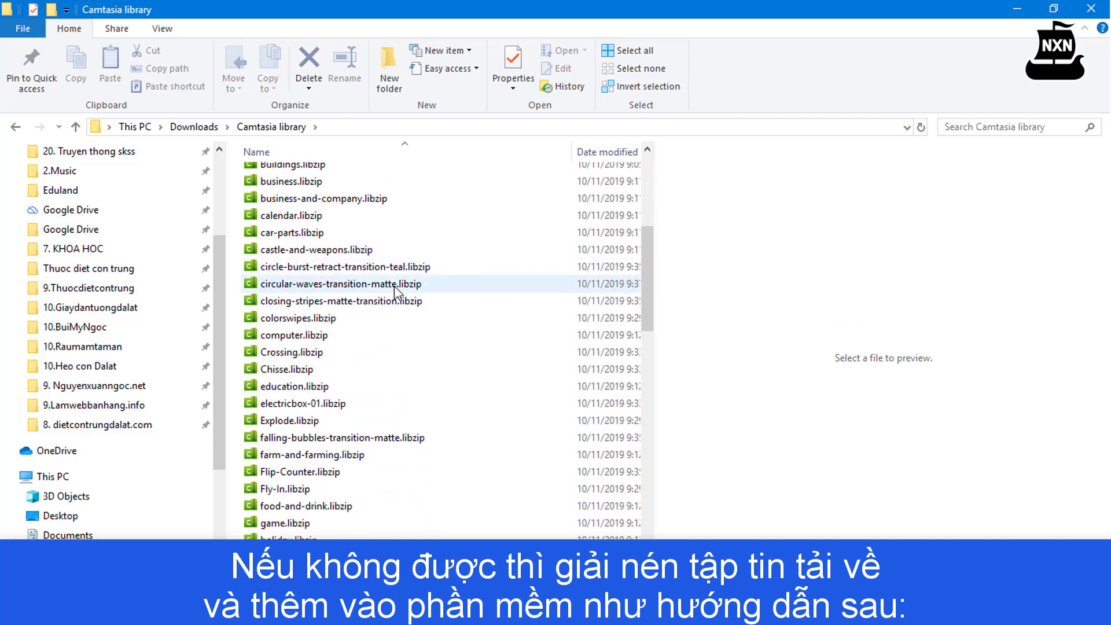
click(307, 387)
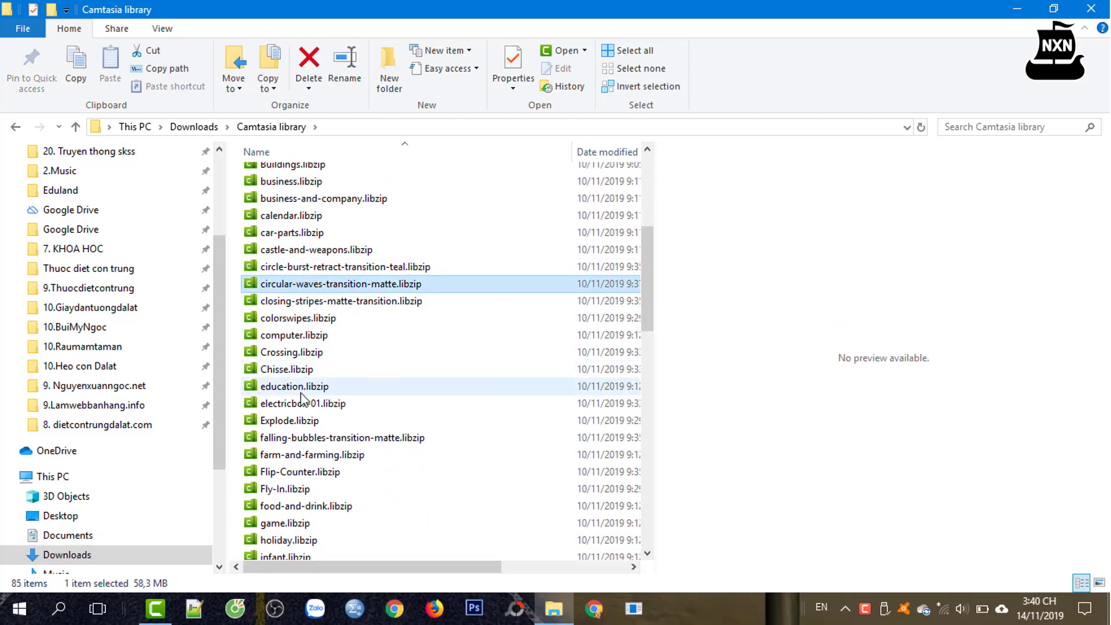
click(304, 472)
scroll(651, 347, down, 1)
scroll(660, 353, down, 4)
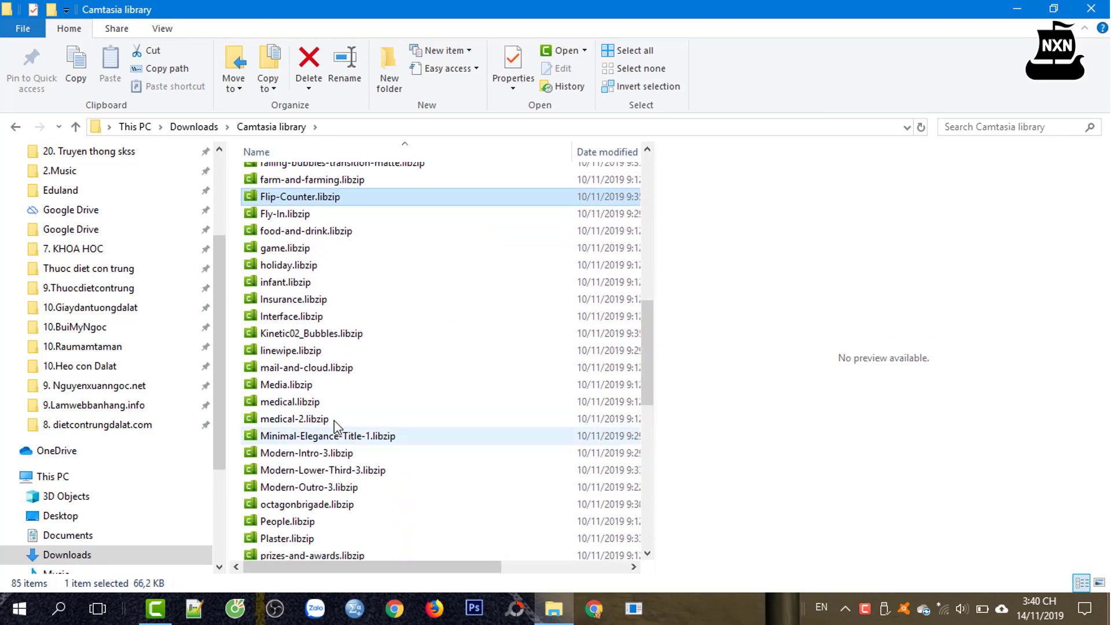
click(287, 384)
right_click(287, 384)
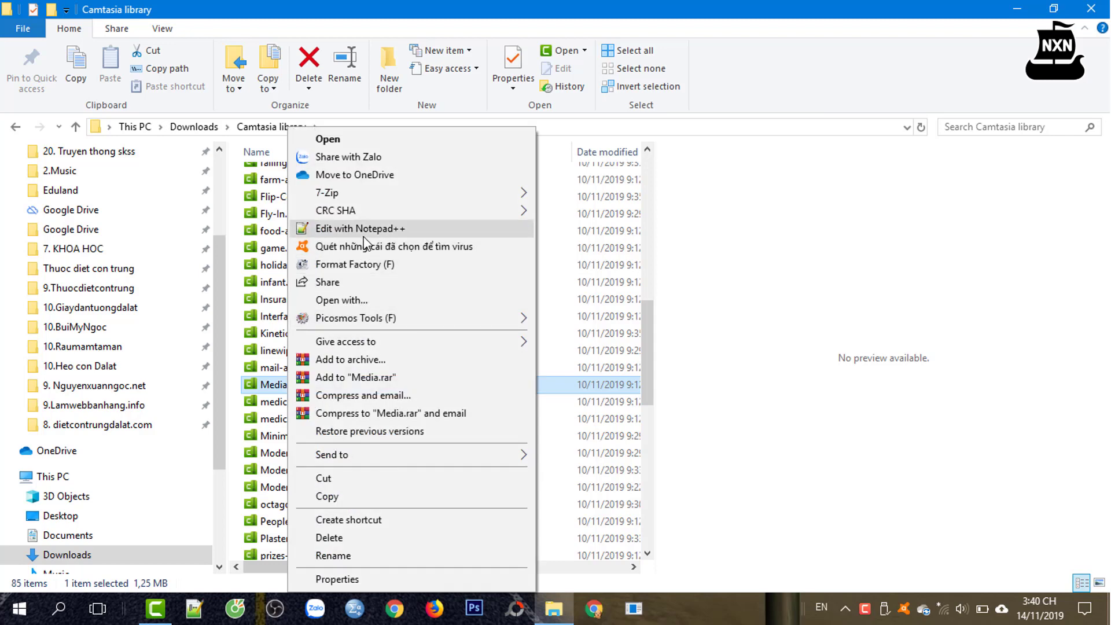
mouse_move(350, 197)
mouse_move(362, 346)
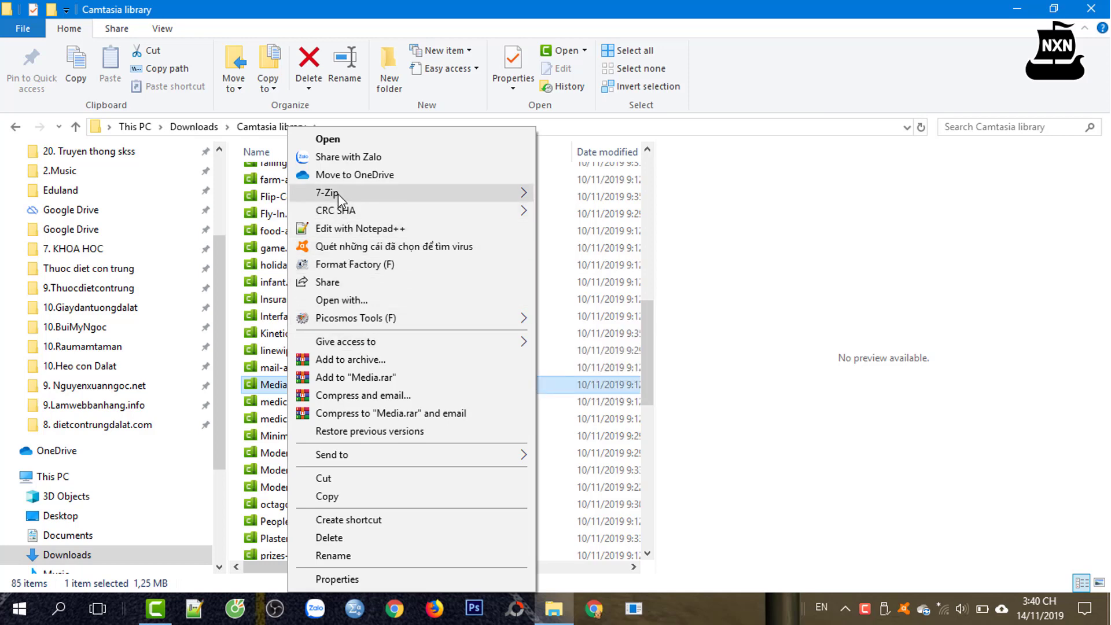
mouse_move(338, 194)
click(599, 266)
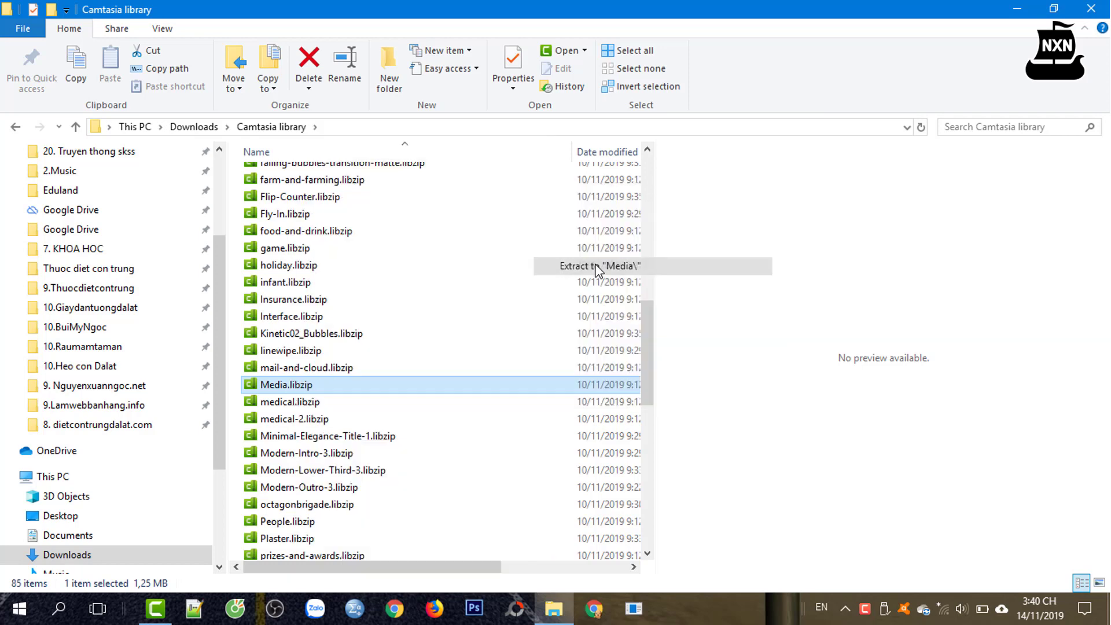
Open the extracted Media folder, its Media subfolder and eye-01.asset, and look at the image files inside
scroll(446, 298, up, 12)
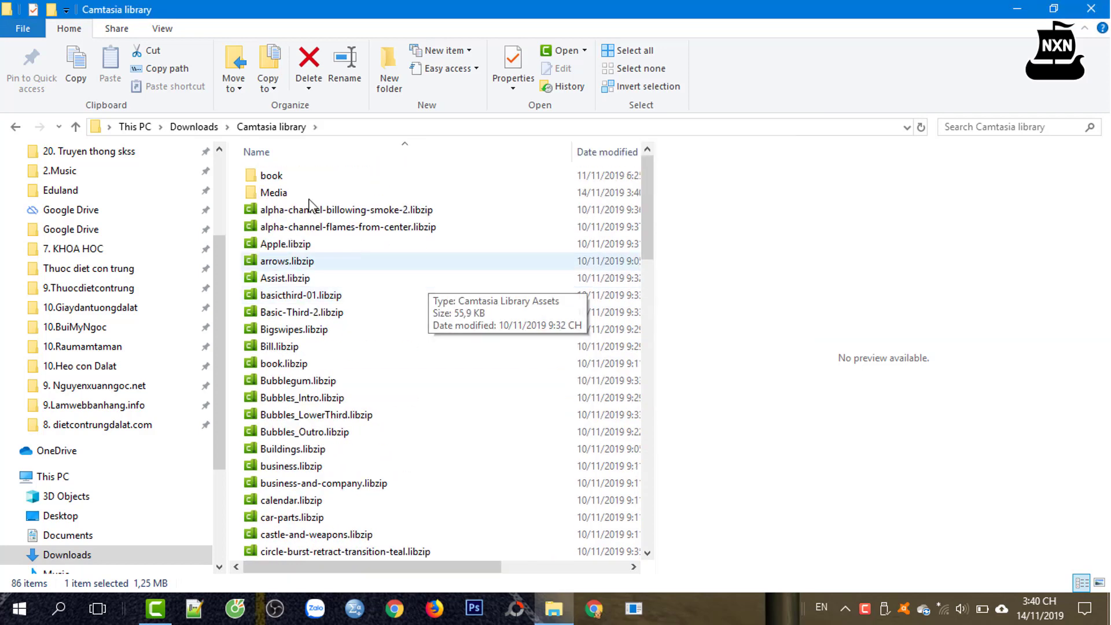
double_click(274, 190)
double_click(262, 176)
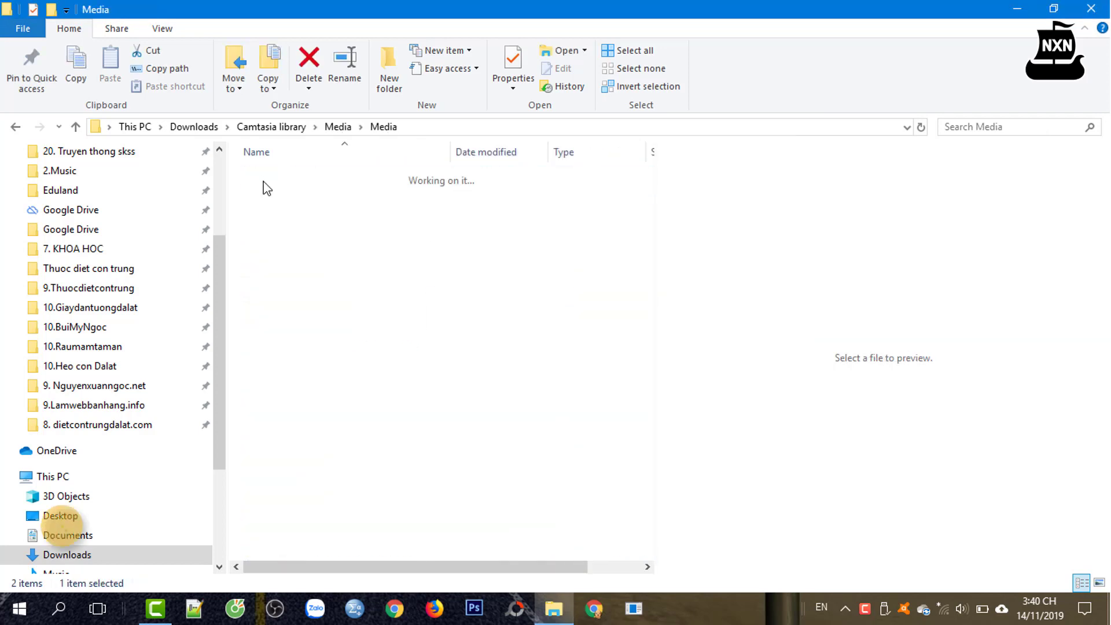
double_click(280, 177)
click(509, 226)
click(597, 219)
click(495, 200)
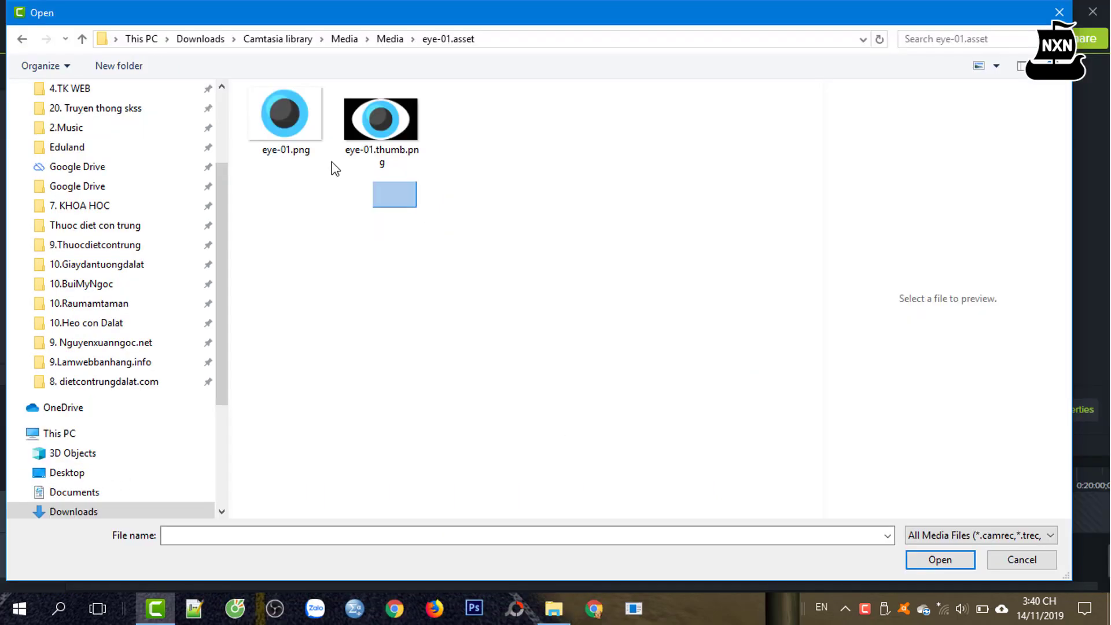
In Camtasia, import eye-01.png and eye-01.thumb.png from eye-01.asset into the Media Bin and add both to the Library
drag(330, 166, 290, 133)
click(932, 570)
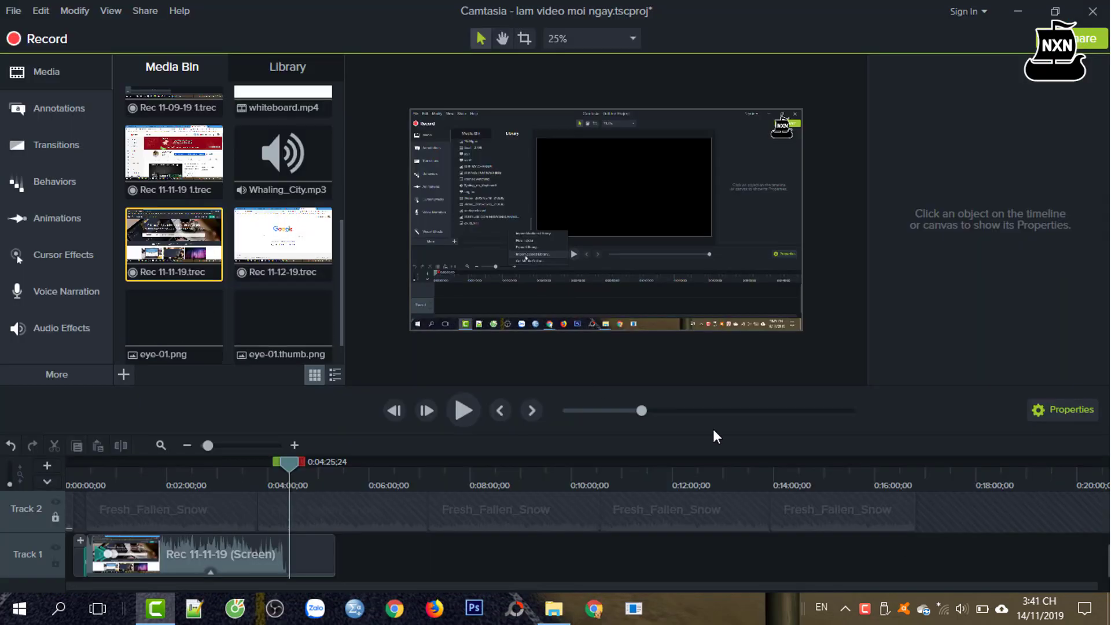
click(305, 323)
ctrl+click(203, 325)
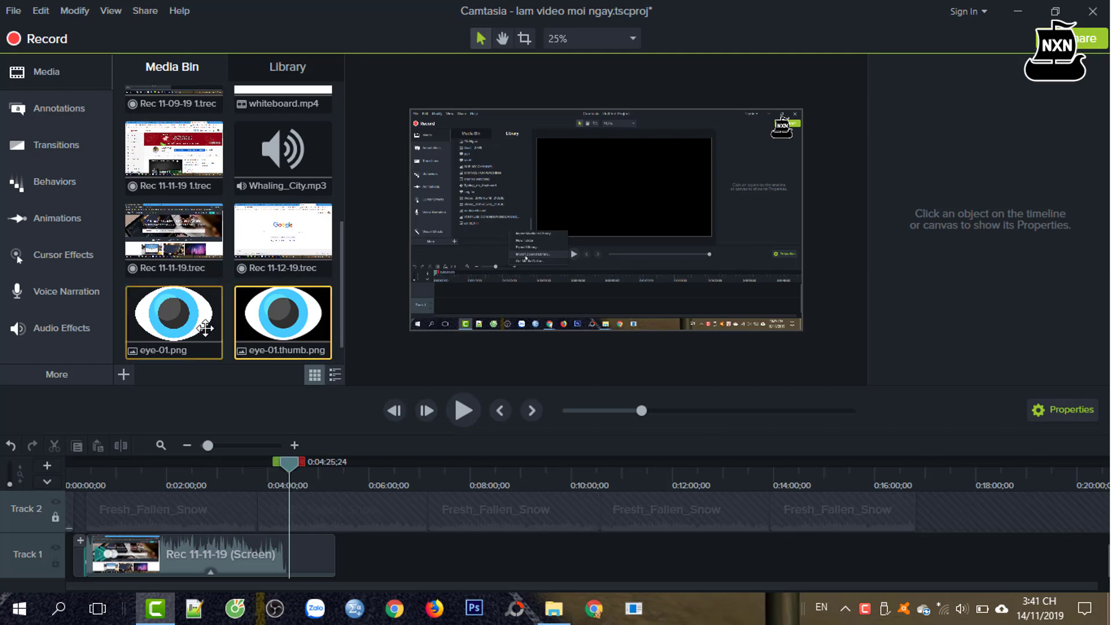
right_click(206, 328)
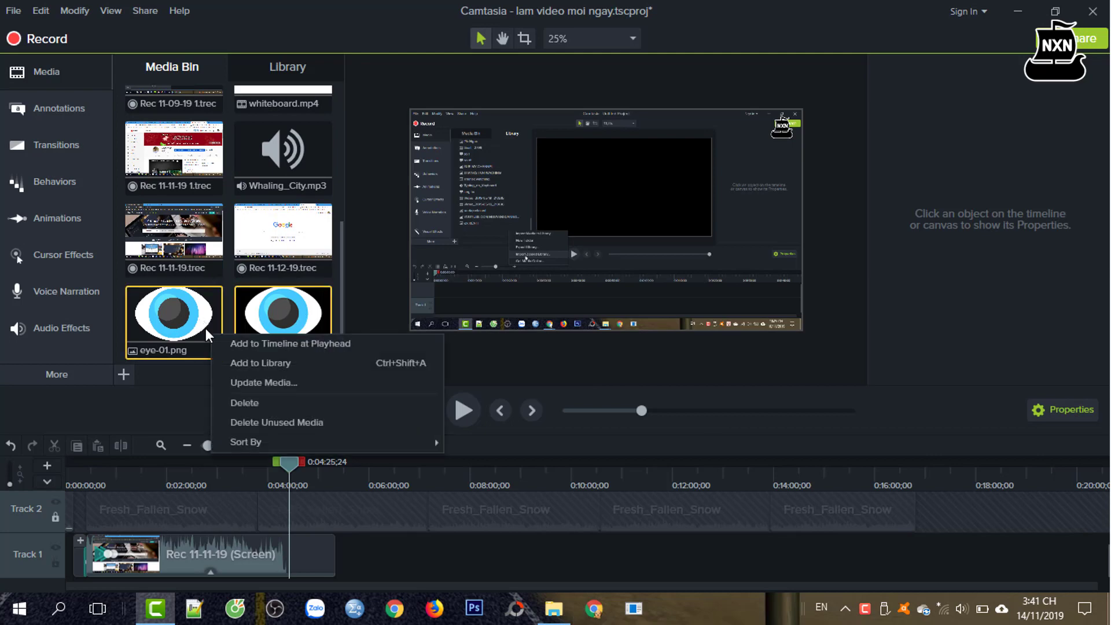
click(288, 363)
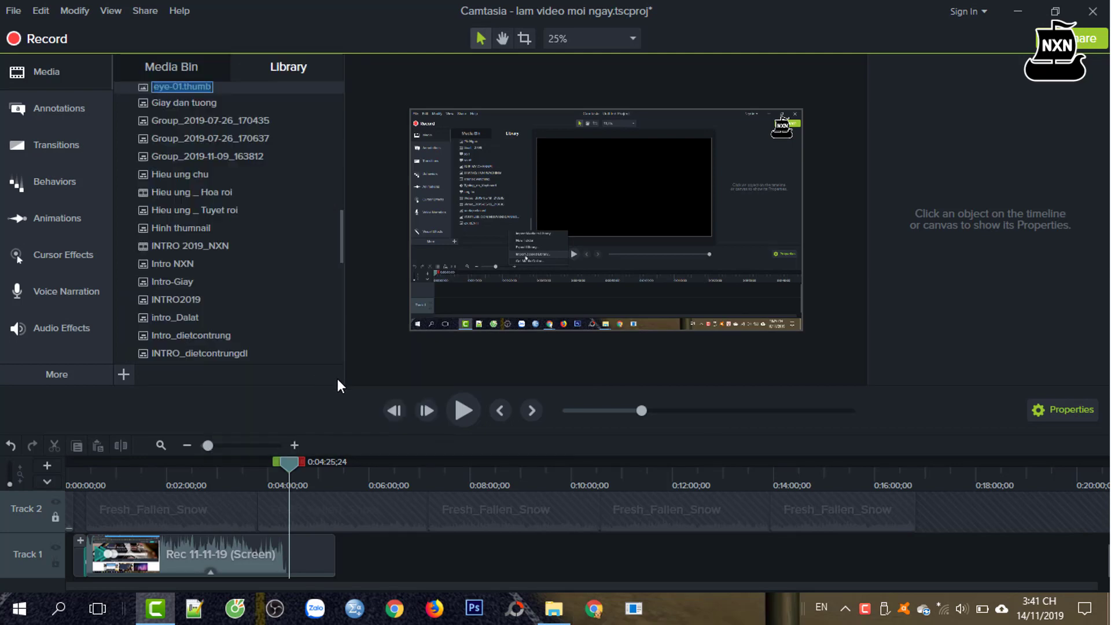
Preview the eye-01 and eye-01.thumb assets in the Library, closing each preview after viewing
scroll(351, 266, up, 2)
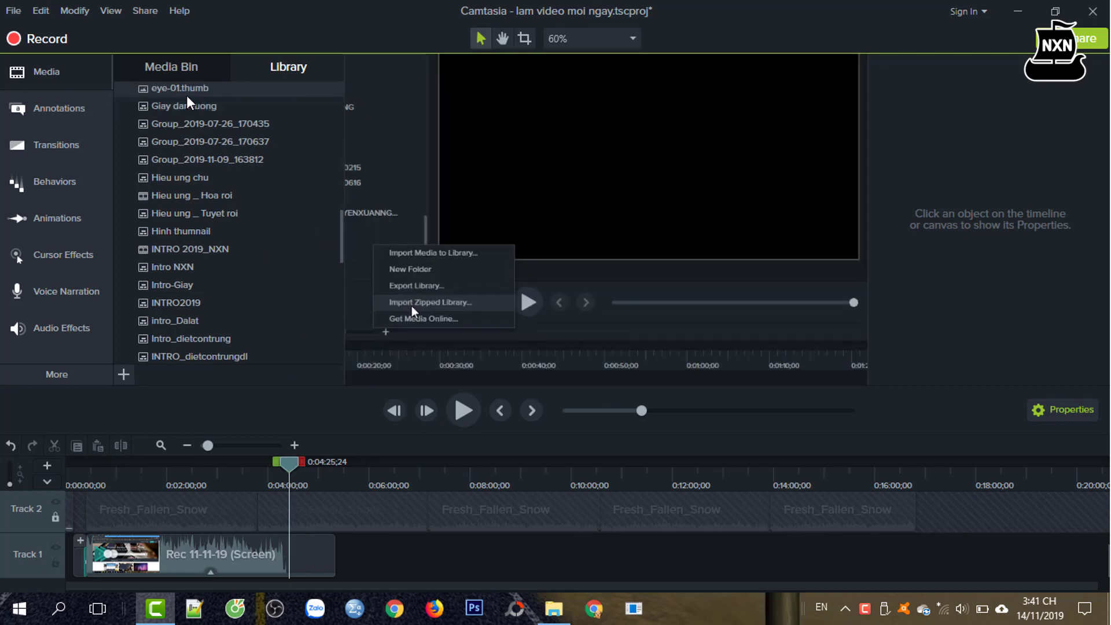
scroll(188, 115, up, 1)
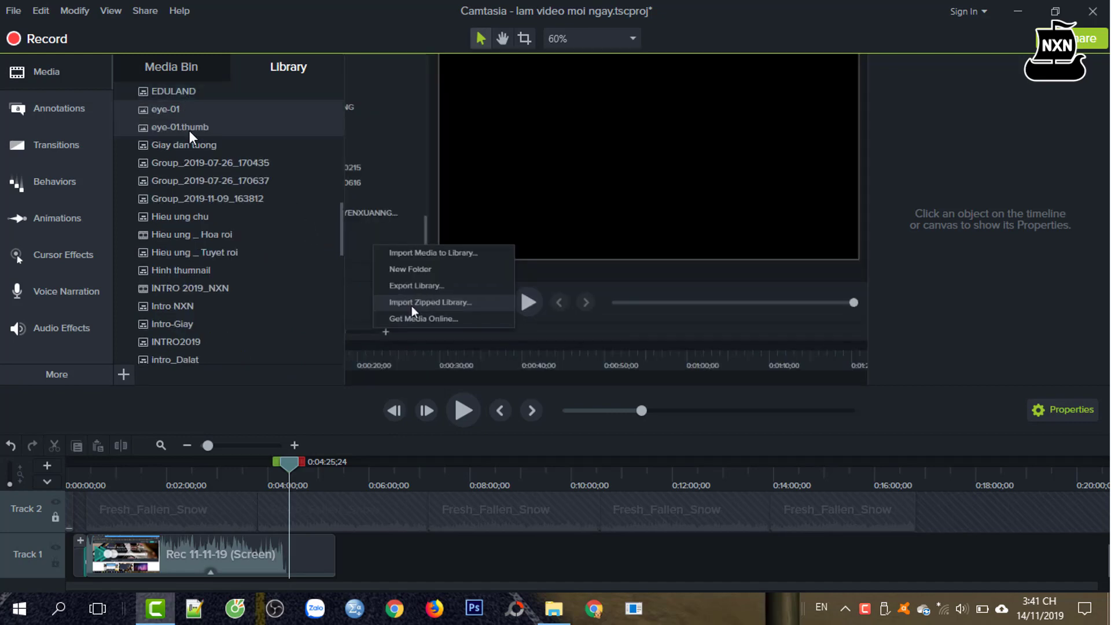
right_click(165, 111)
click(197, 146)
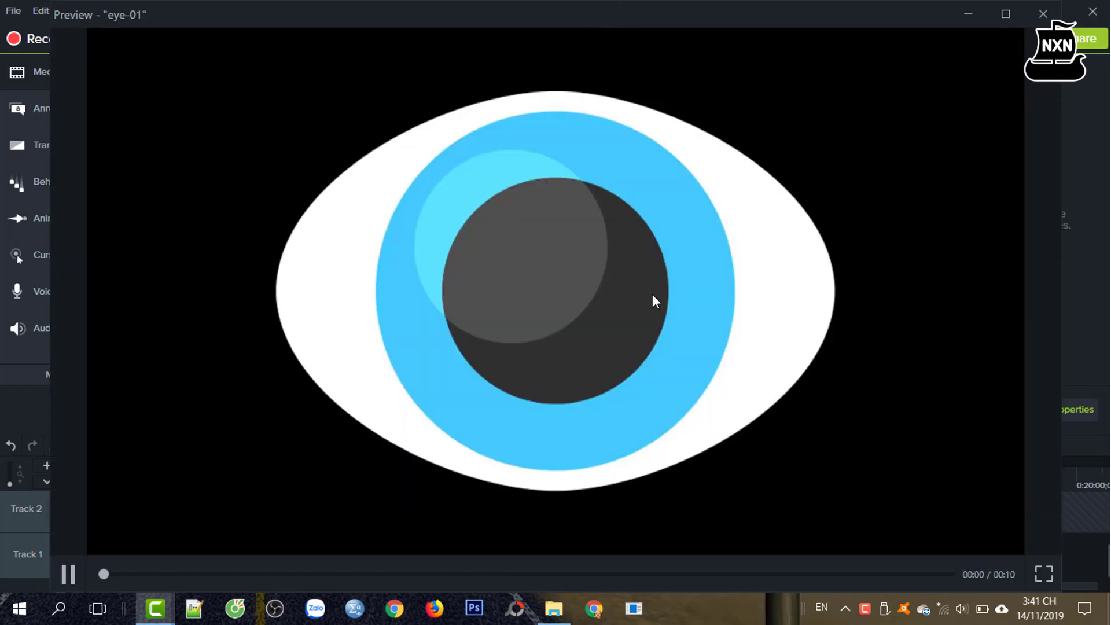
click(1043, 14)
right_click(376, 246)
right_click(166, 130)
click(191, 156)
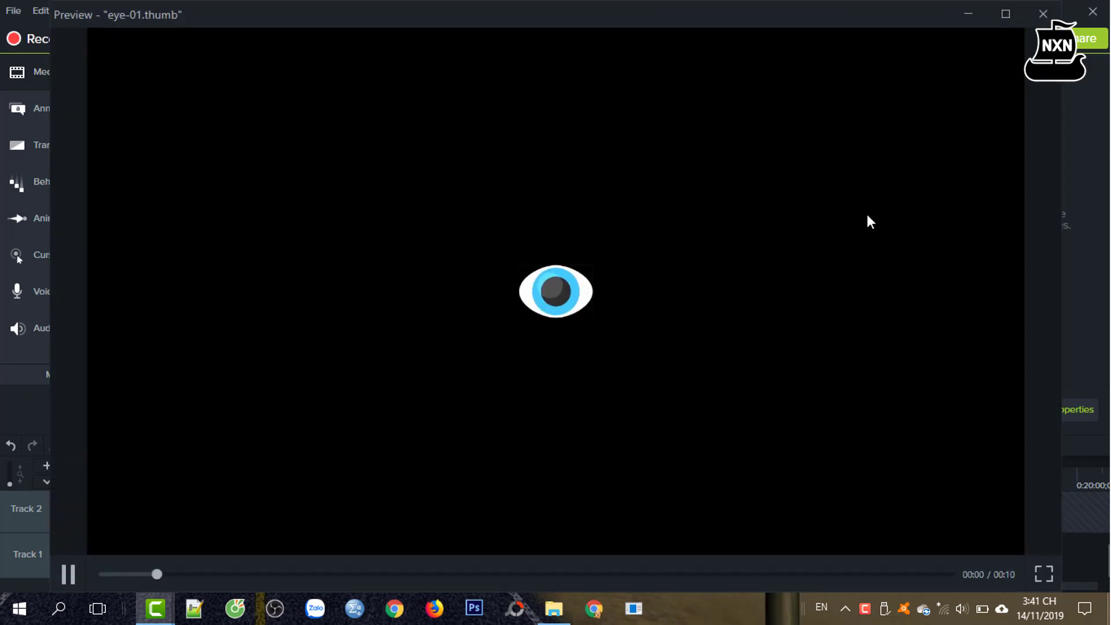
click(1043, 14)
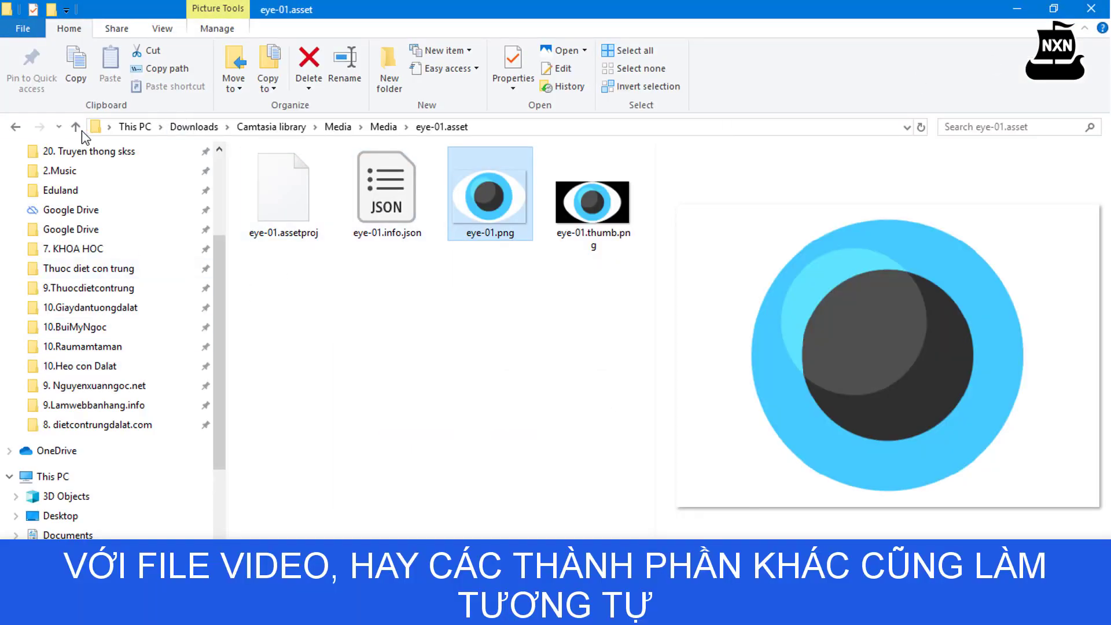
Return to the Camtasia library folder in File Explorer, widen the file list and sort the files by size
click(271, 126)
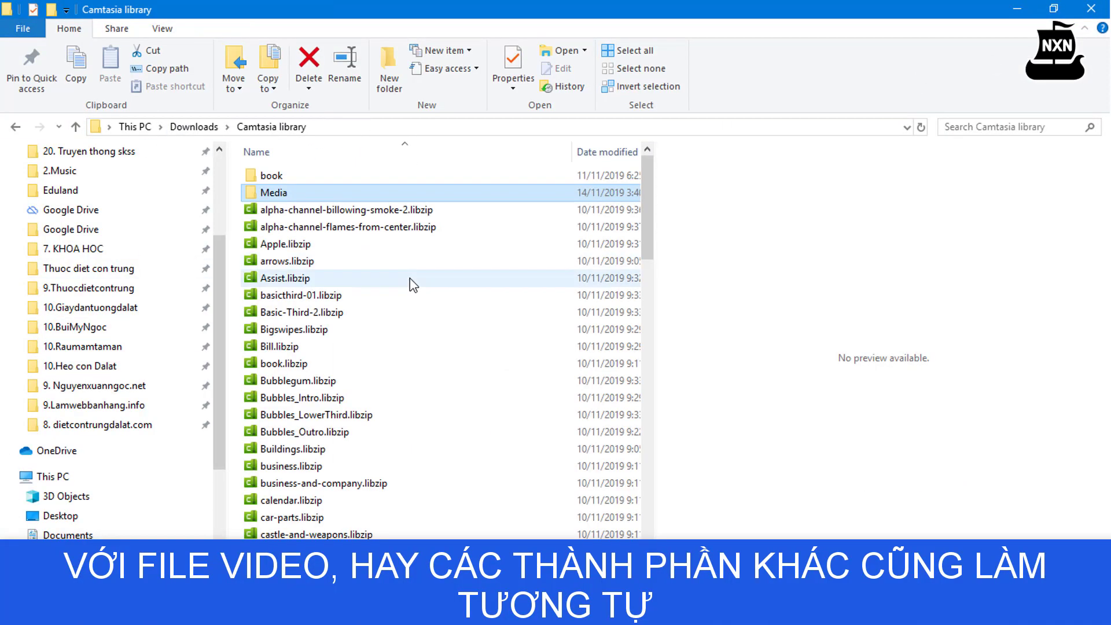
scroll(372, 394, down, 2)
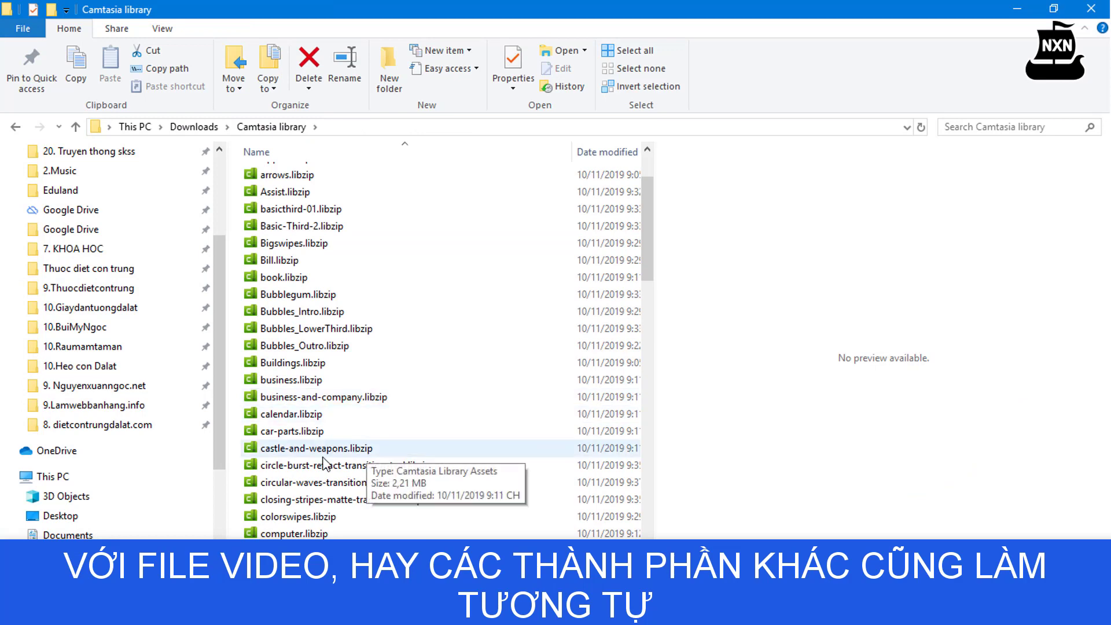
scroll(391, 295, up, 2)
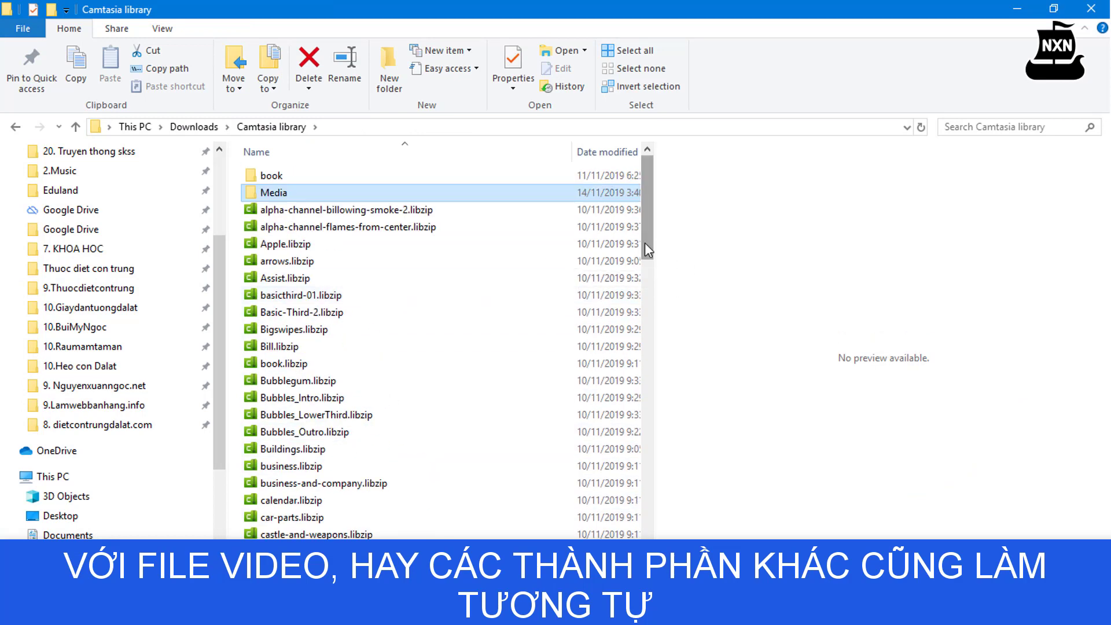
drag(652, 249, 687, 435)
drag(650, 318, 939, 366)
click(788, 153)
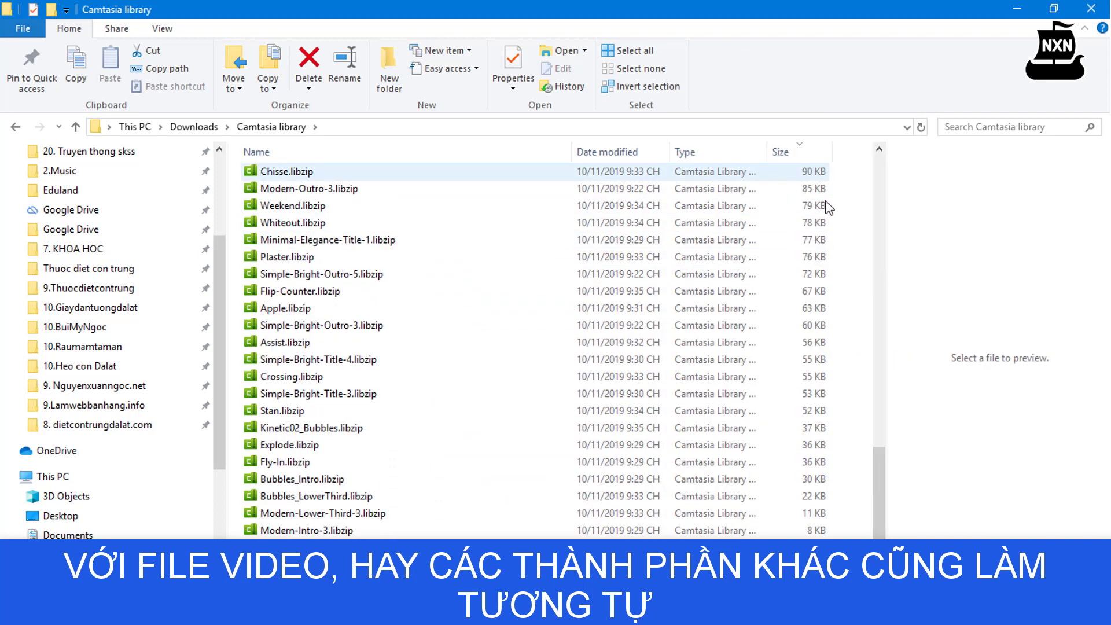
Extract alpha-channel-flames-from-center.libzip with 7-Zip into a folder of the same name
drag(884, 482, 861, 173)
click(422, 177)
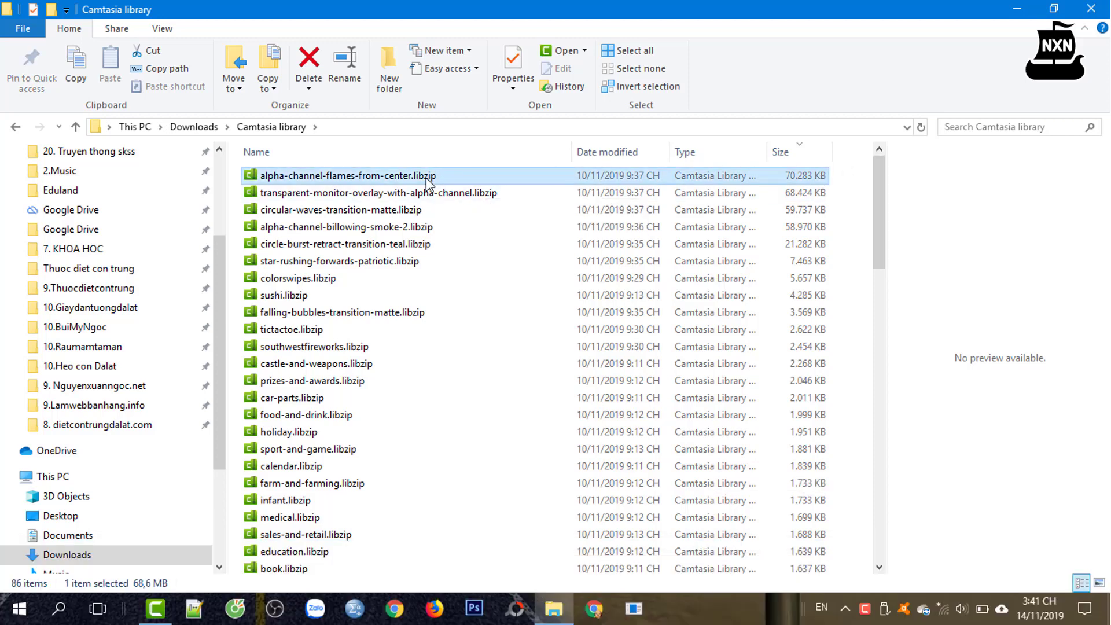
right_click(426, 177)
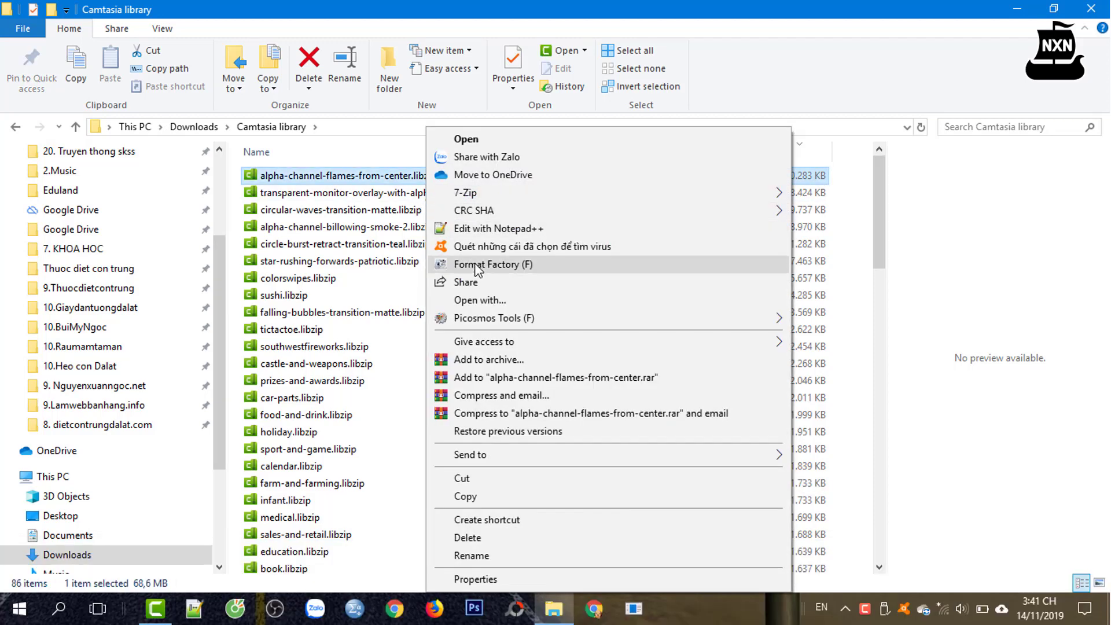
mouse_move(513, 190)
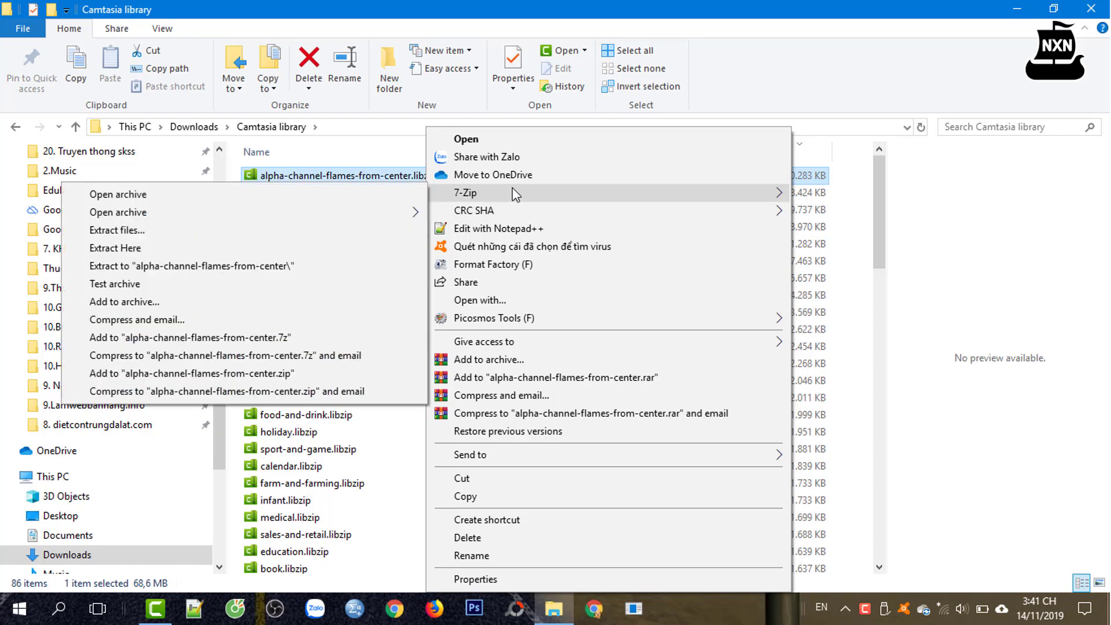
click(307, 268)
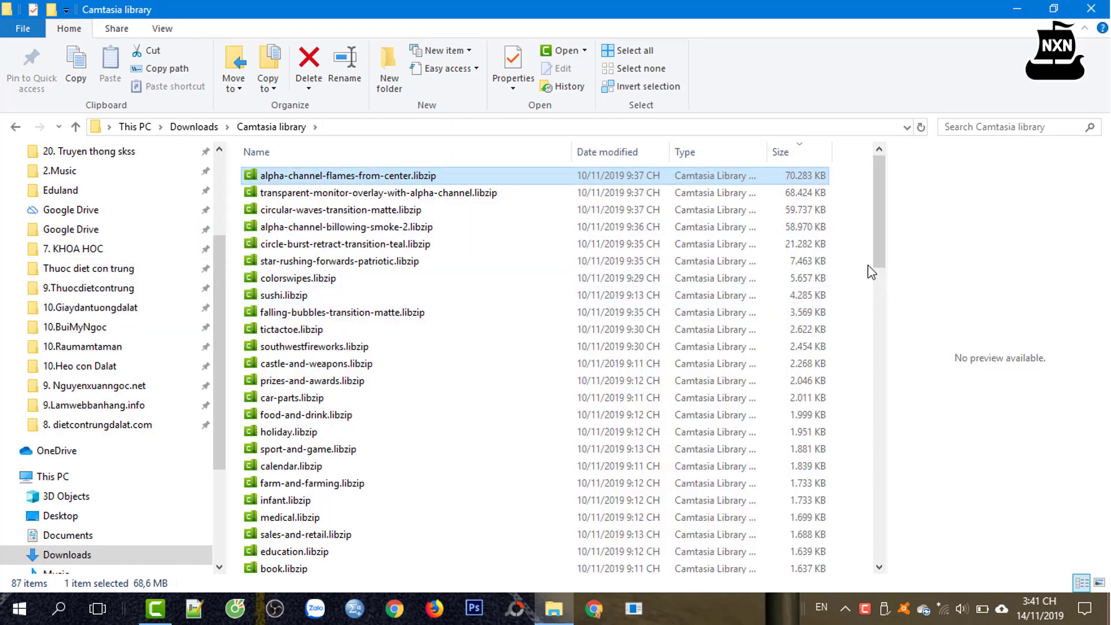
Open the extracted alpha-channel-flames-from-center folder and its .asset subfolder, and look at the alpha-channel-flames-from-center.mov video
drag(886, 250, 938, 553)
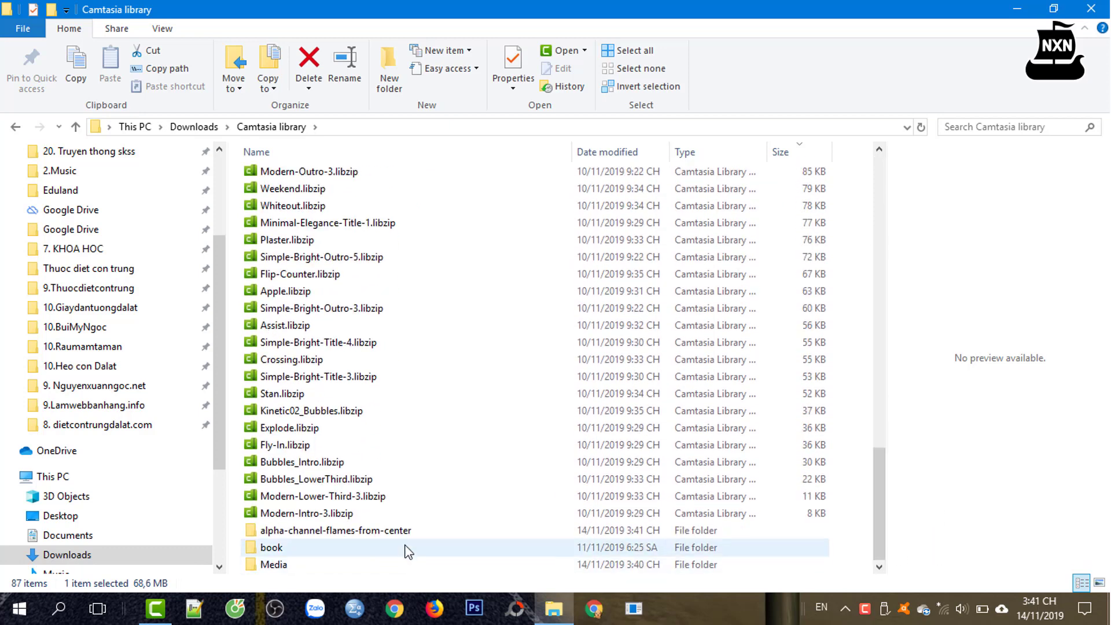
double_click(395, 529)
double_click(319, 181)
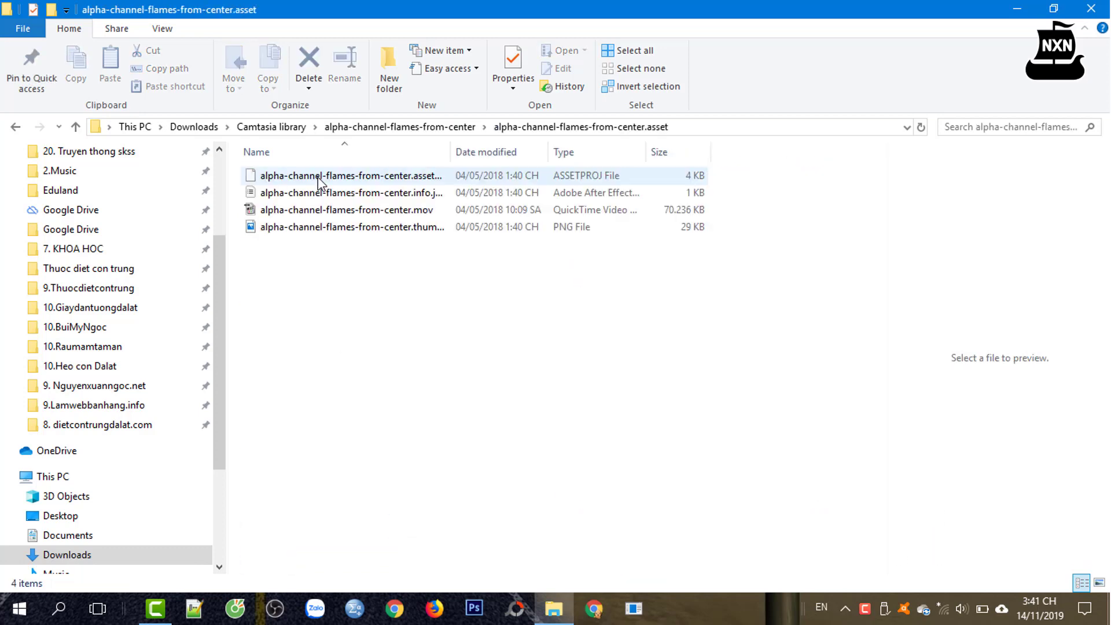
click(334, 213)
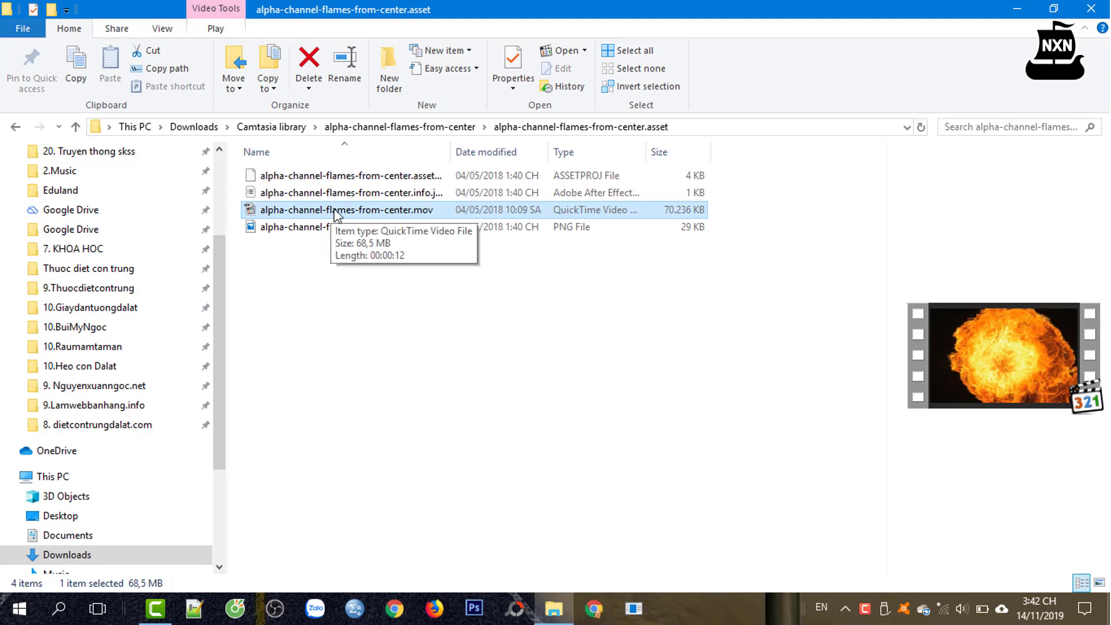
Switch to Camtasia and start a media import from the Media Bin
click(155, 609)
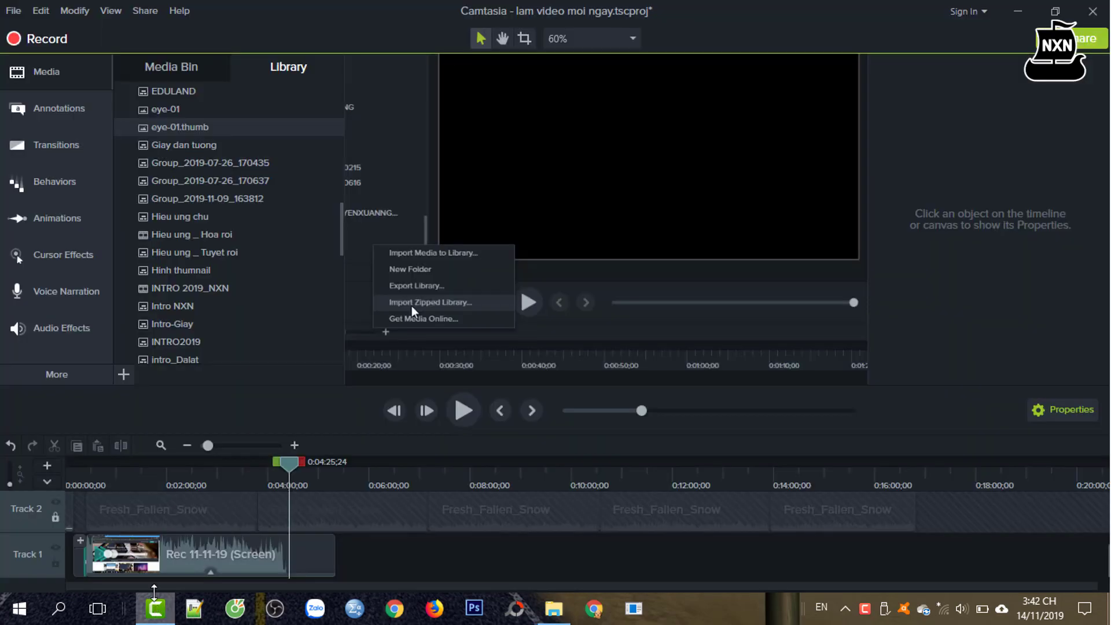
click(123, 374)
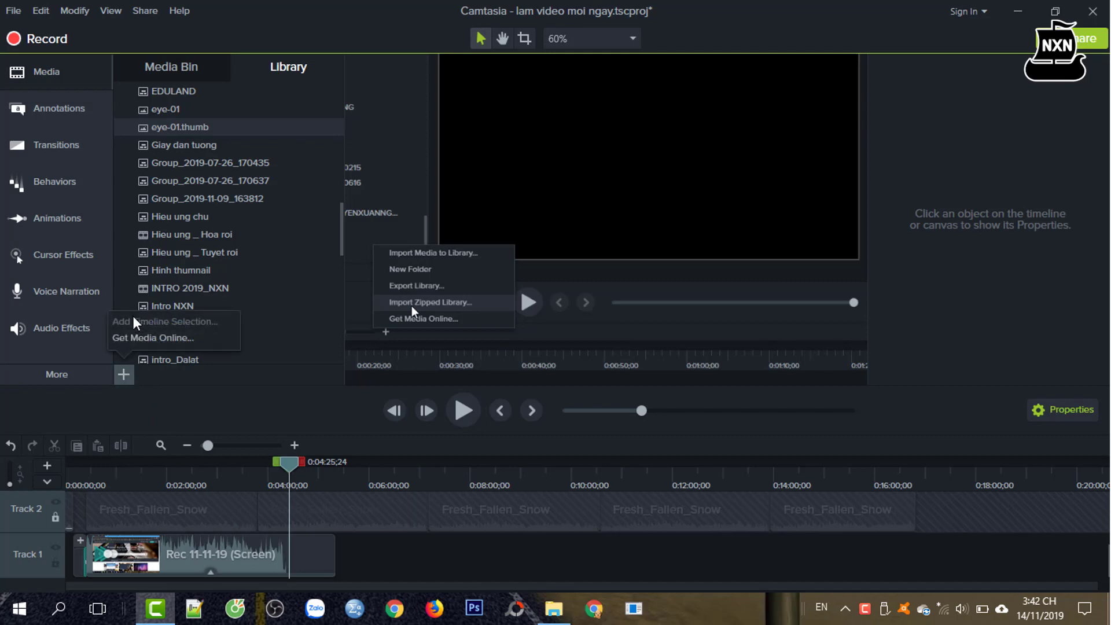
click(176, 69)
click(123, 375)
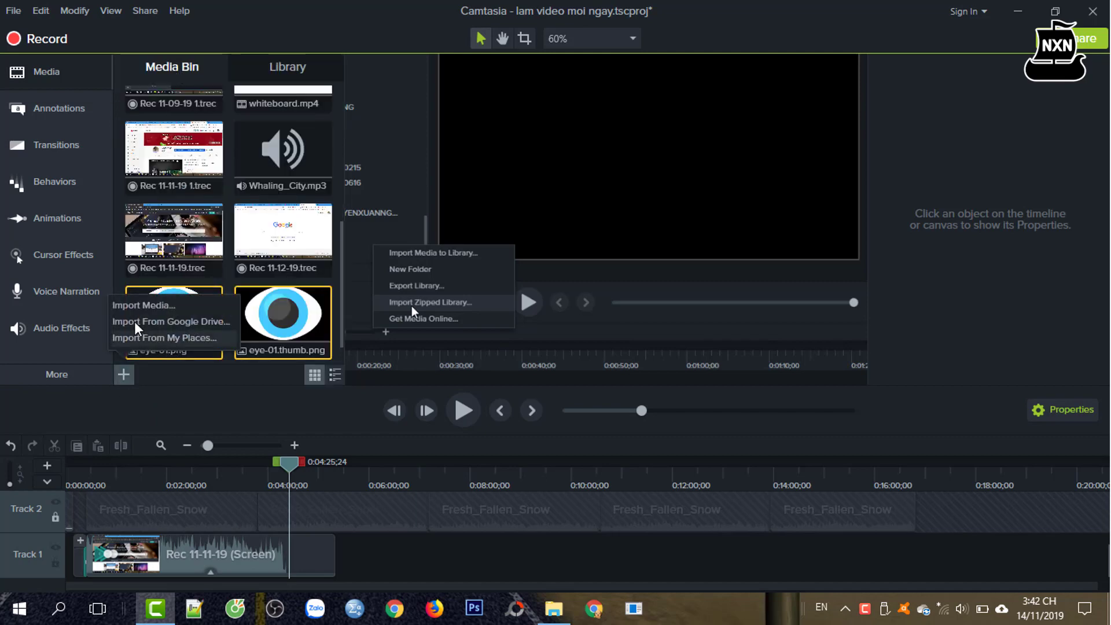
click(145, 307)
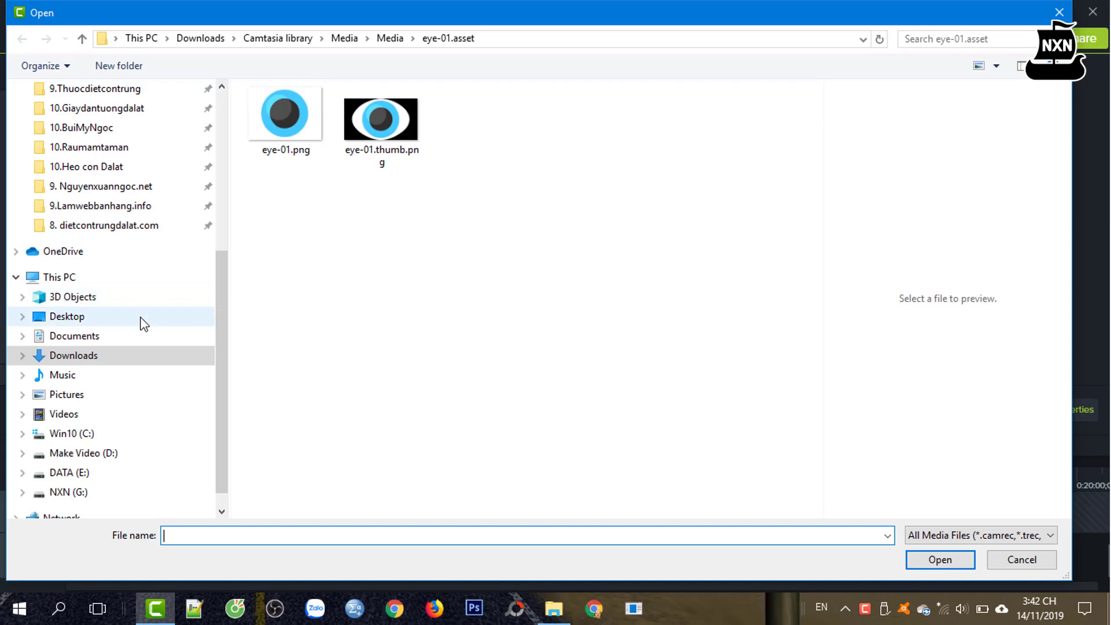
Try to import alpha-channel-flames-from-center.mov from its .asset folder inside Camtasia library, and dismiss the message
click(277, 40)
click(292, 119)
double_click(292, 119)
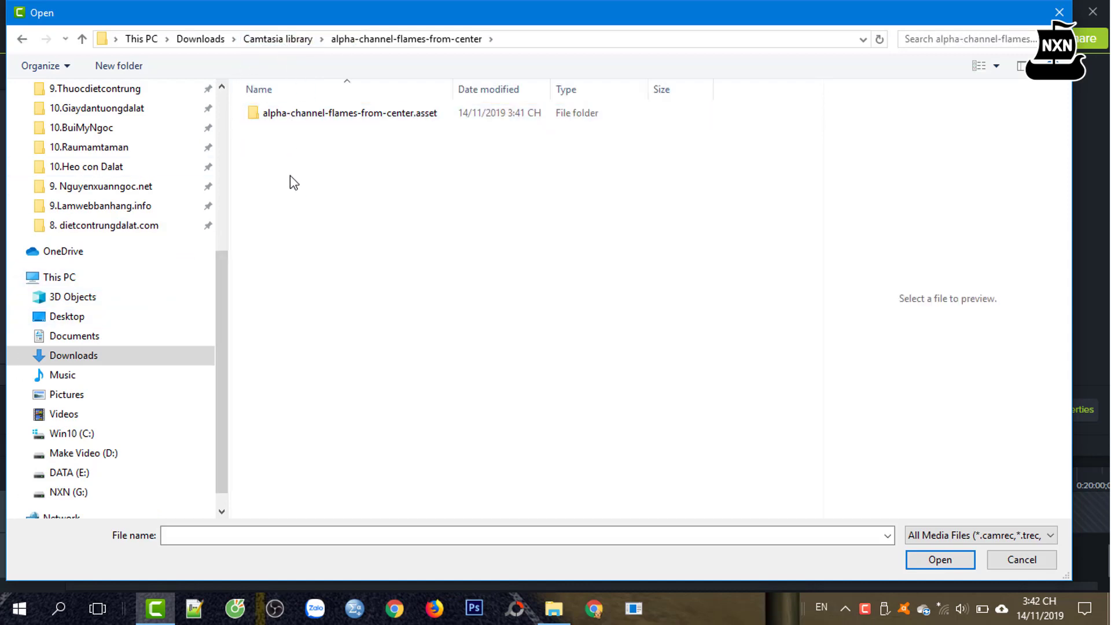
double_click(293, 117)
click(278, 174)
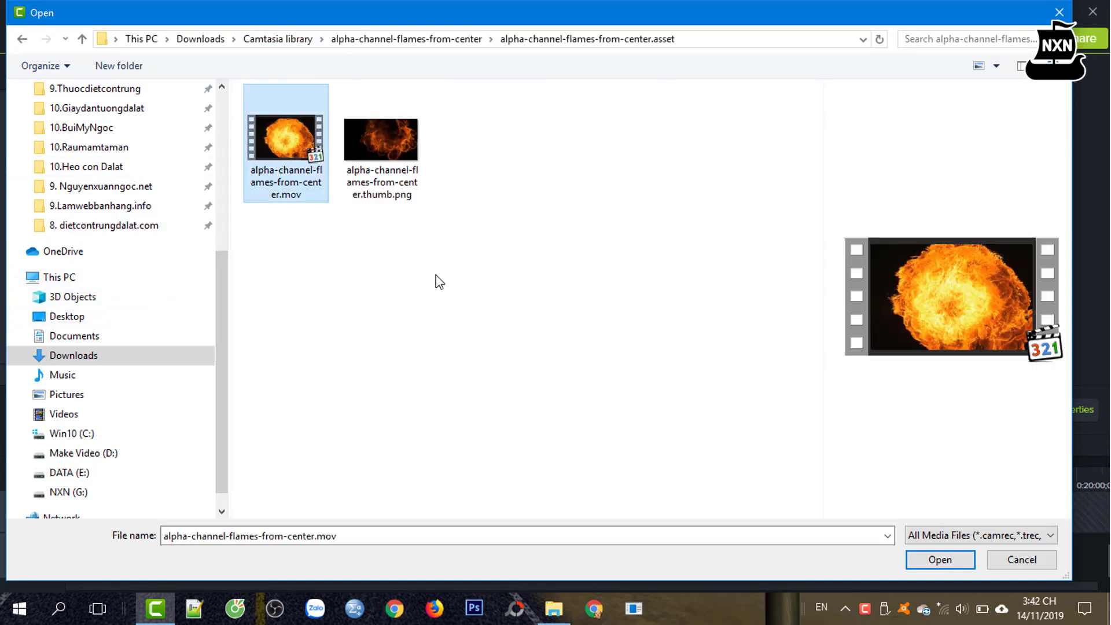
click(382, 183)
click(292, 197)
click(944, 560)
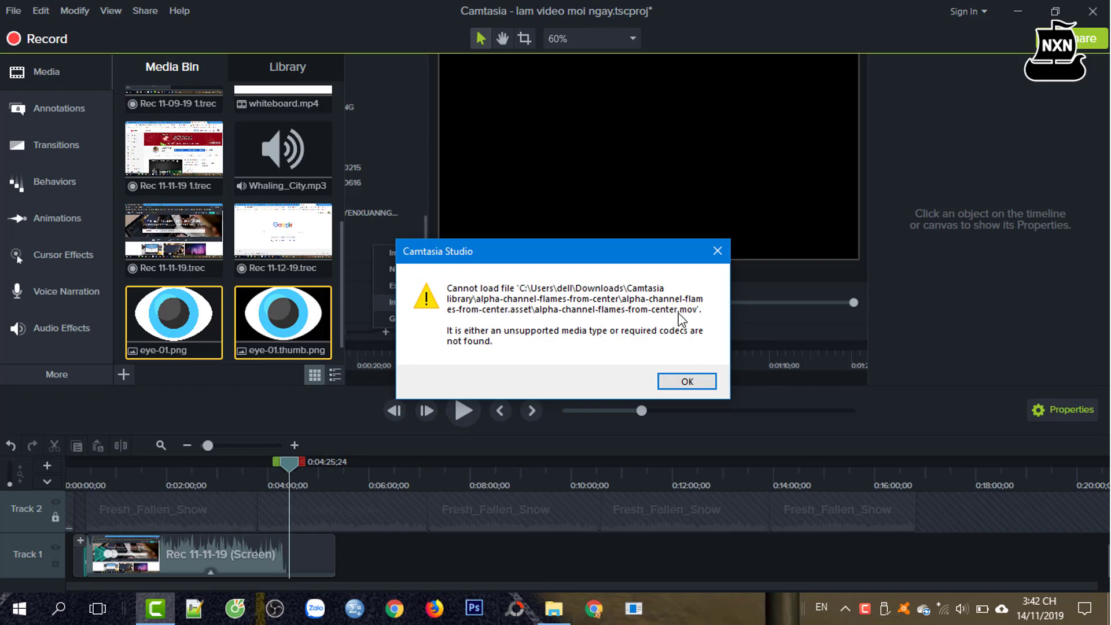
drag(650, 255, 699, 104)
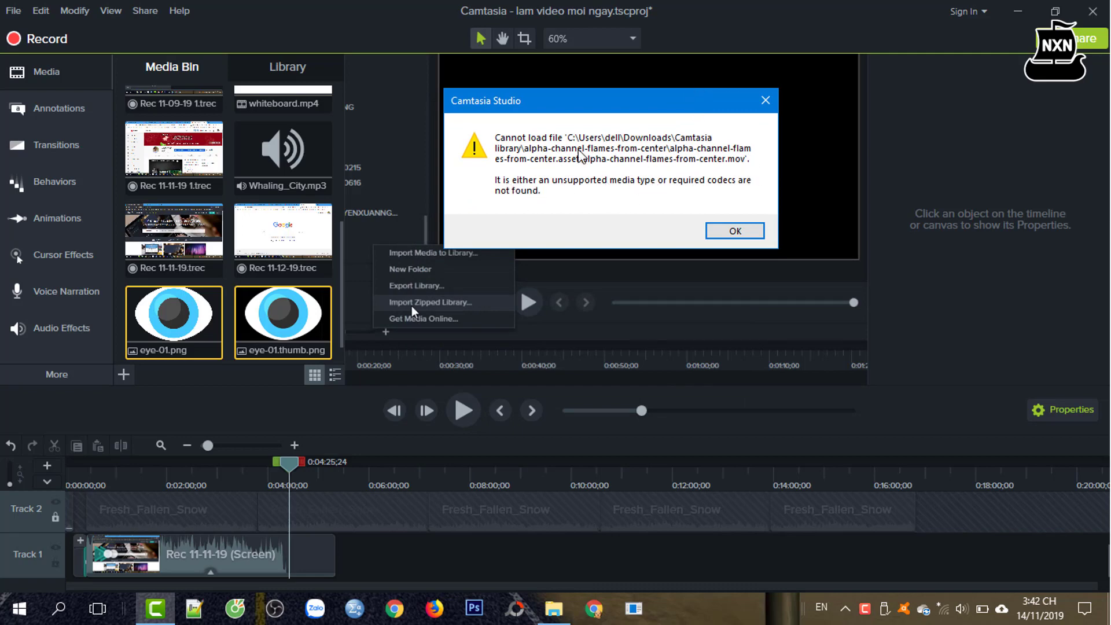
click(735, 231)
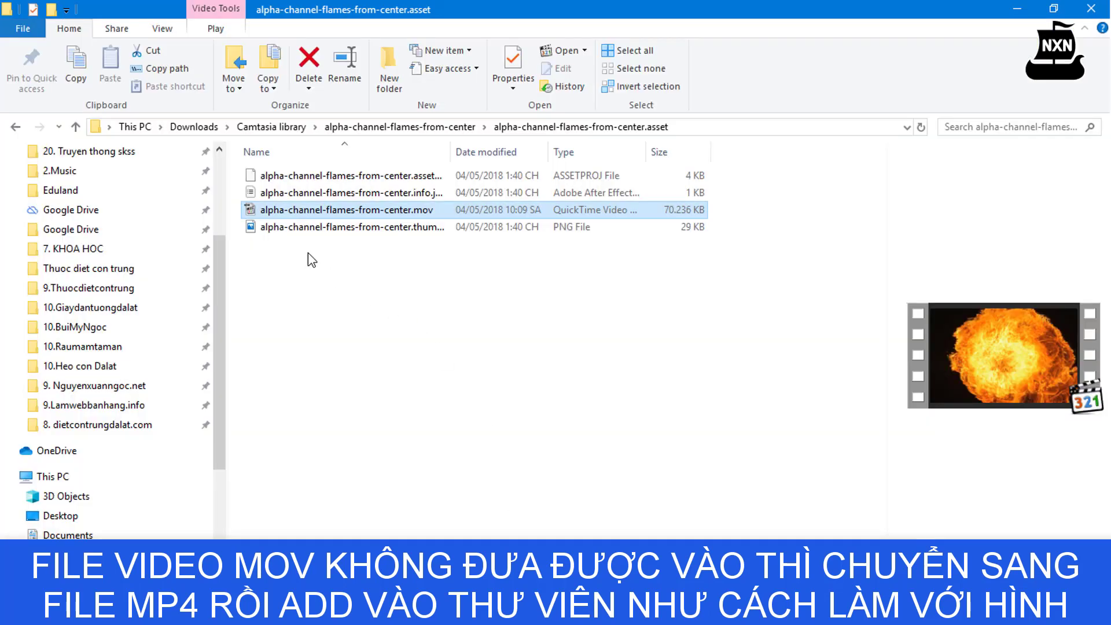
Return to the Camtasia library folder in File Explorer and select alpha-channel-flames-from-center.libzip
click(394, 125)
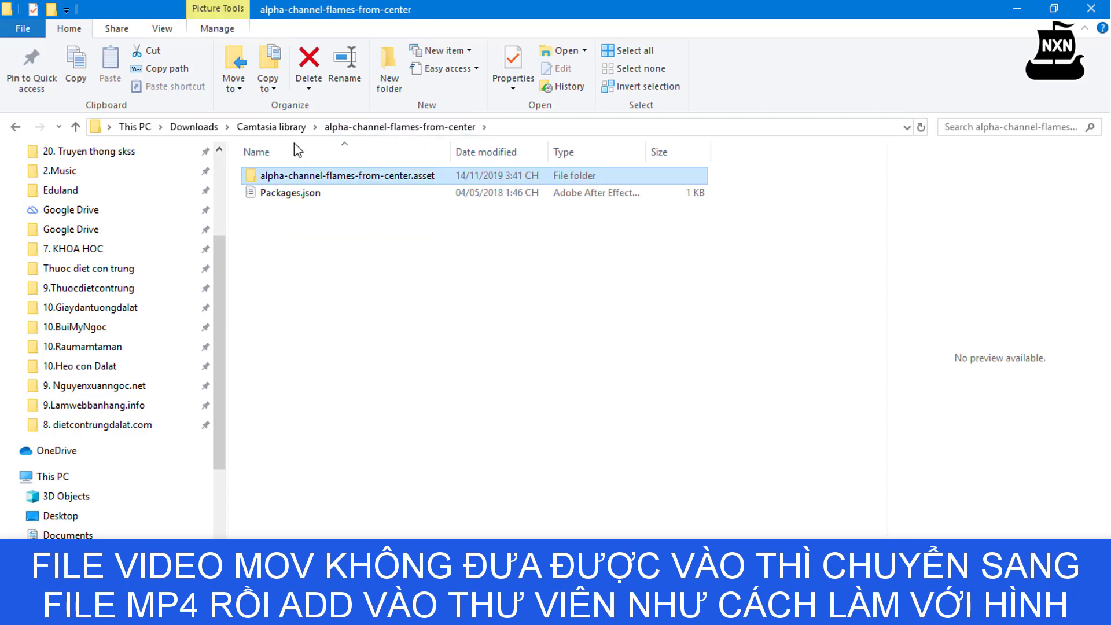
click(281, 125)
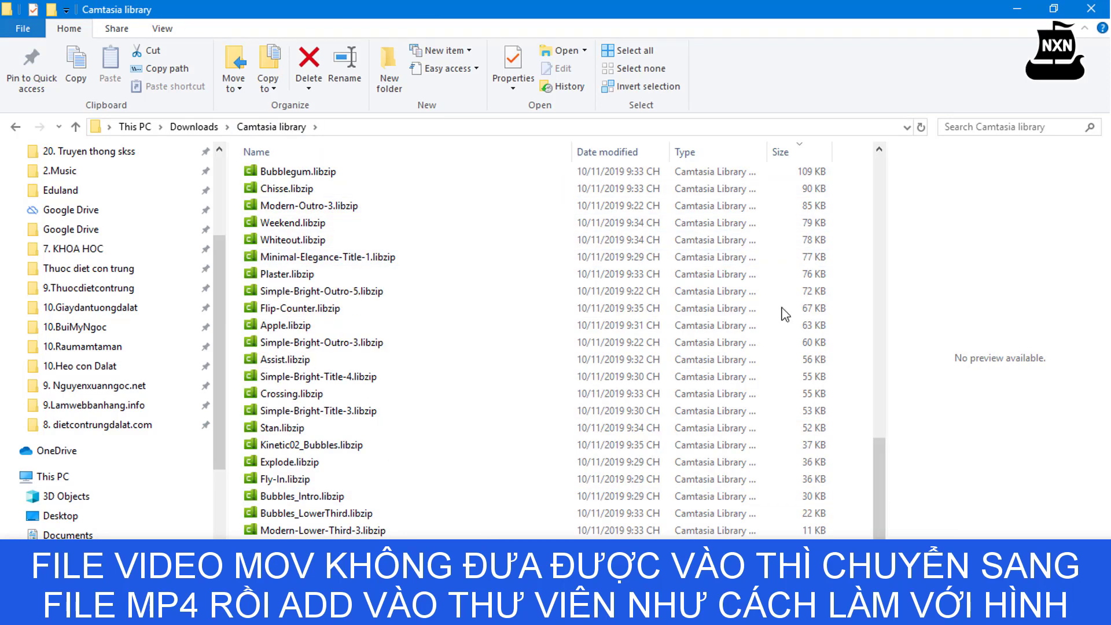
drag(876, 446, 858, 175)
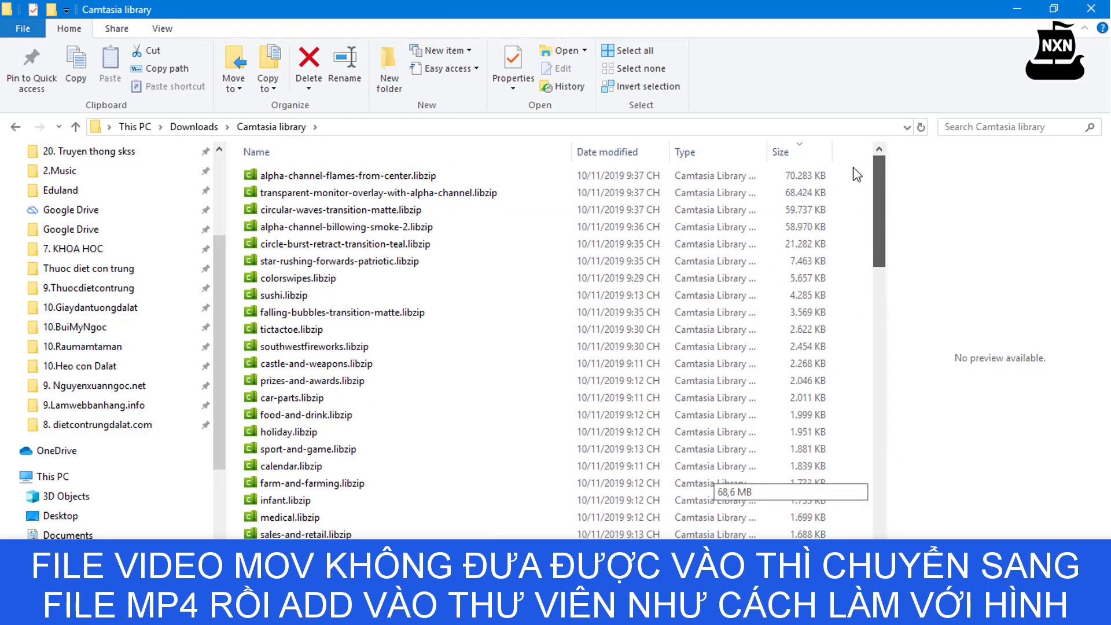
click(425, 178)
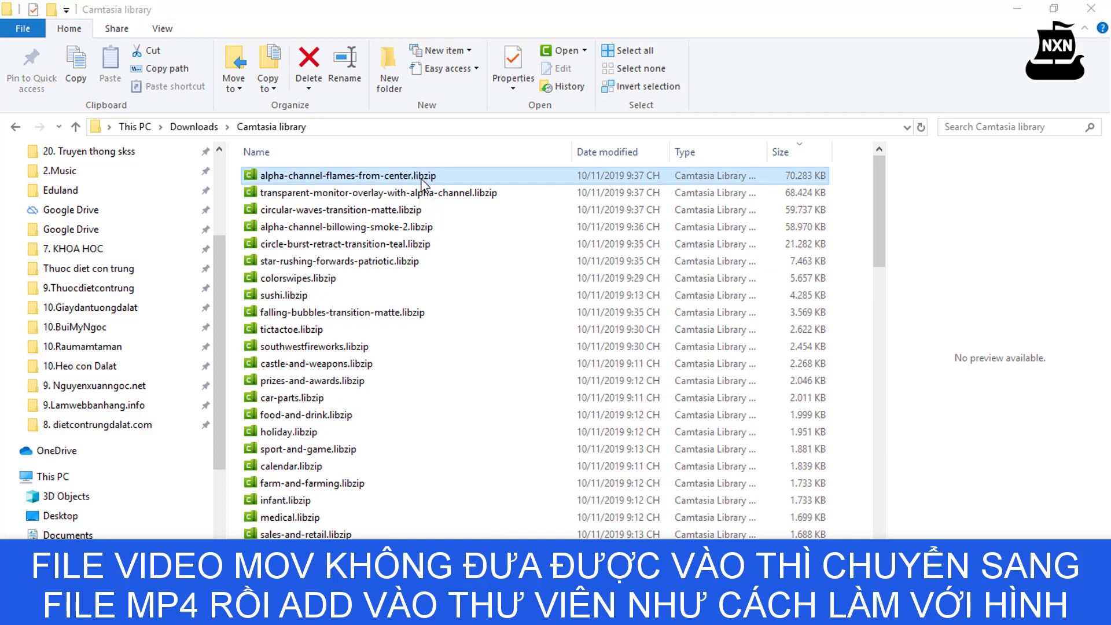